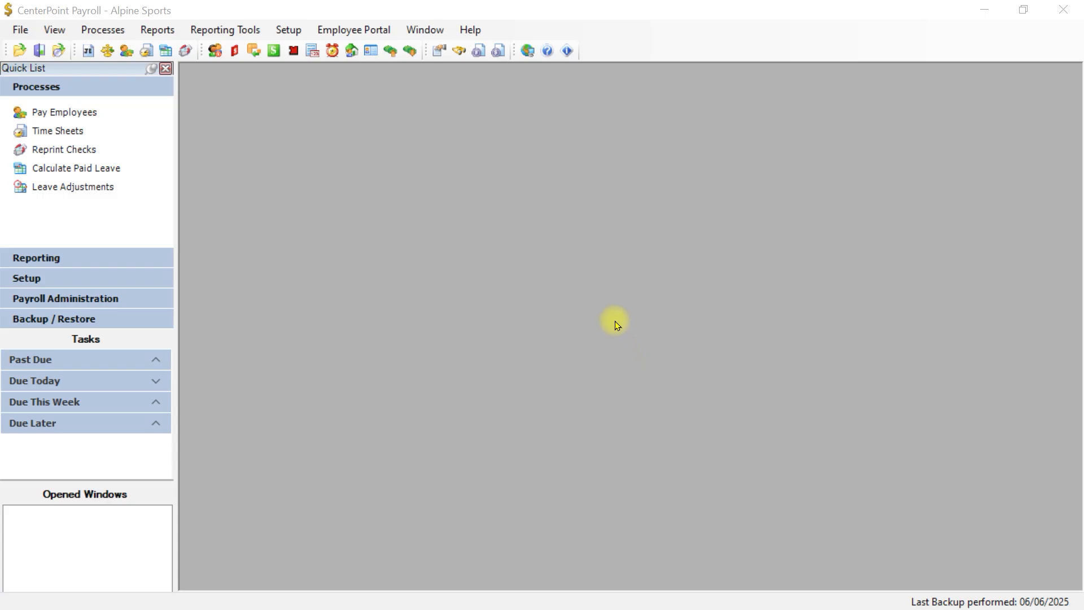
Step: Open Setup > Payroll Details > Employees to show the MNHourly Minnesota Hourly Employee template record
left_click(288, 28)
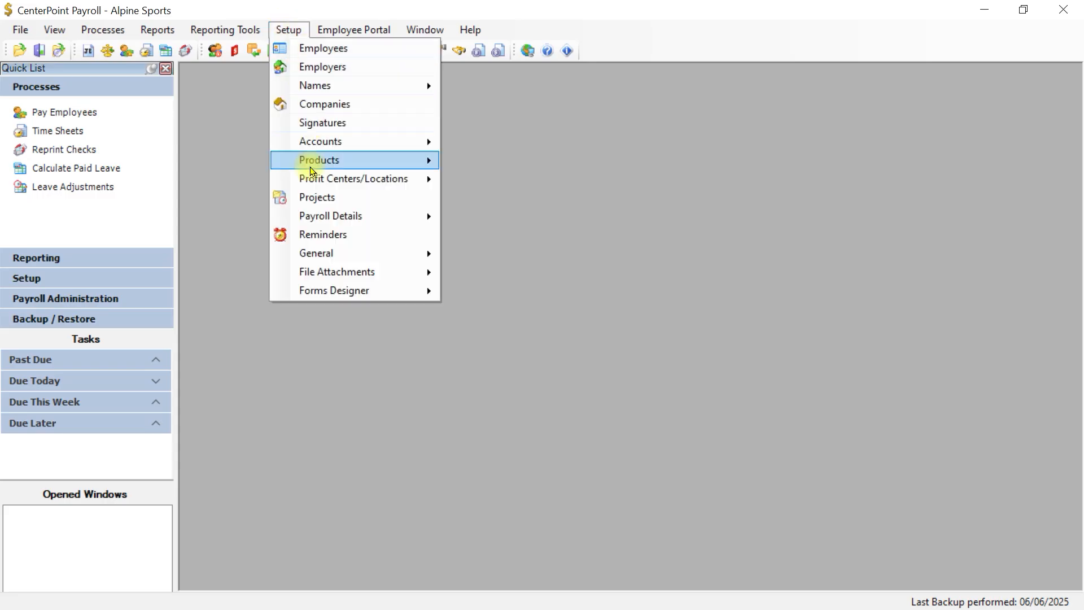
mouse_move(315, 216)
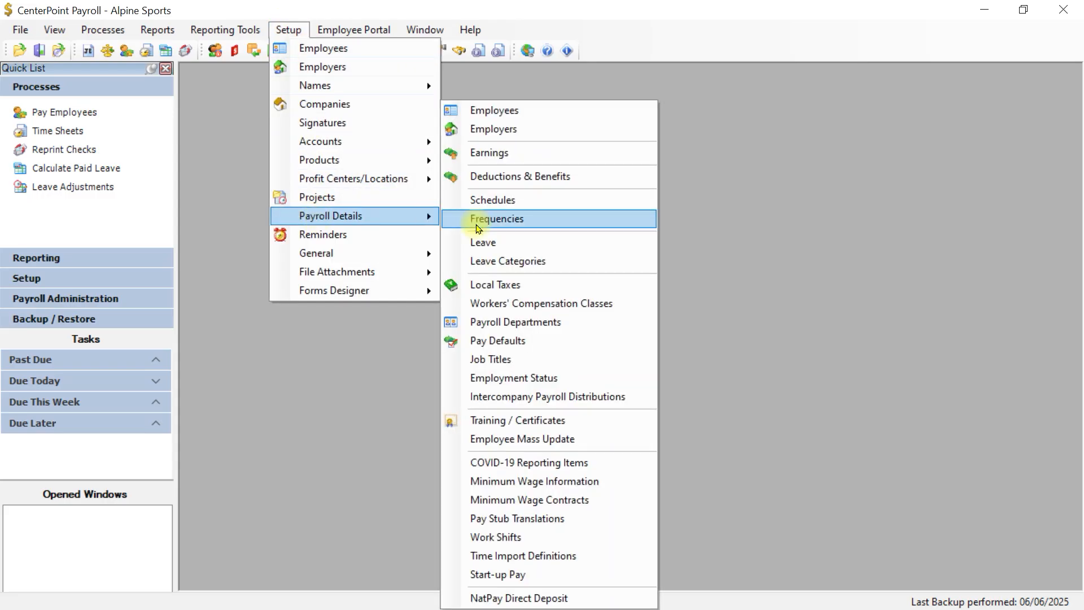
left_click(495, 111)
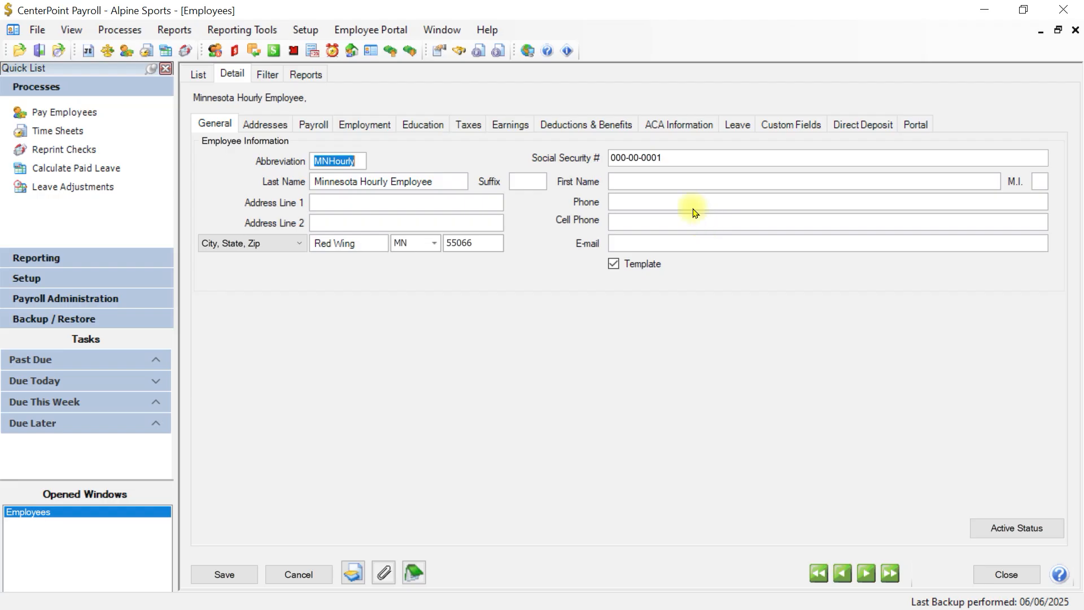
left_click_drag(315, 188, 424, 191)
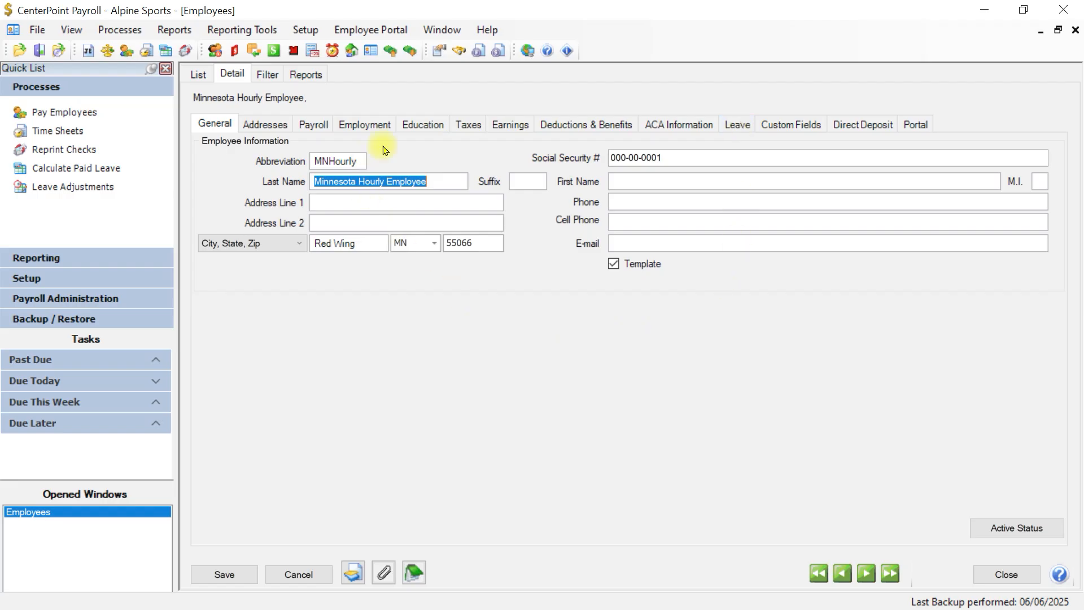
Step: Review the MNHourly template's taxes, Hourly Pay earning and PTO leave, then save it
left_click(480, 125)
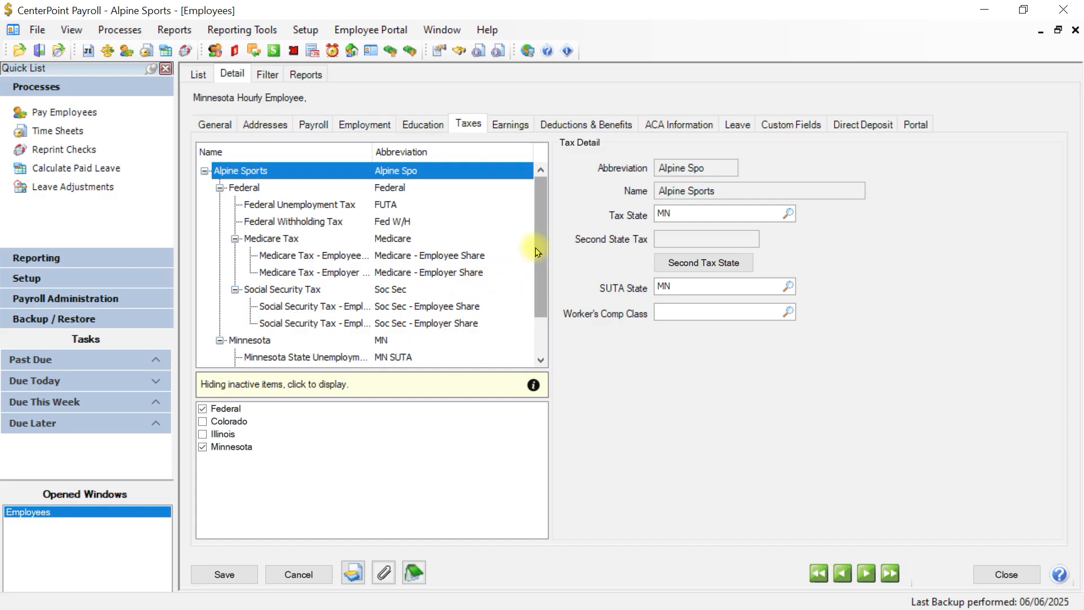
left_click_drag(537, 241, 532, 317)
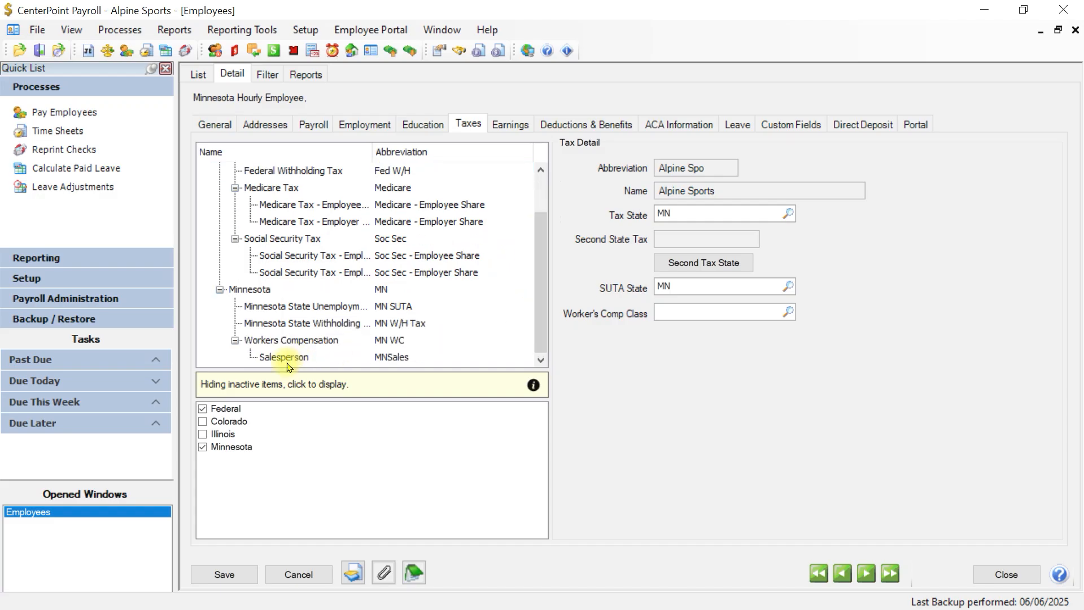
left_click(503, 125)
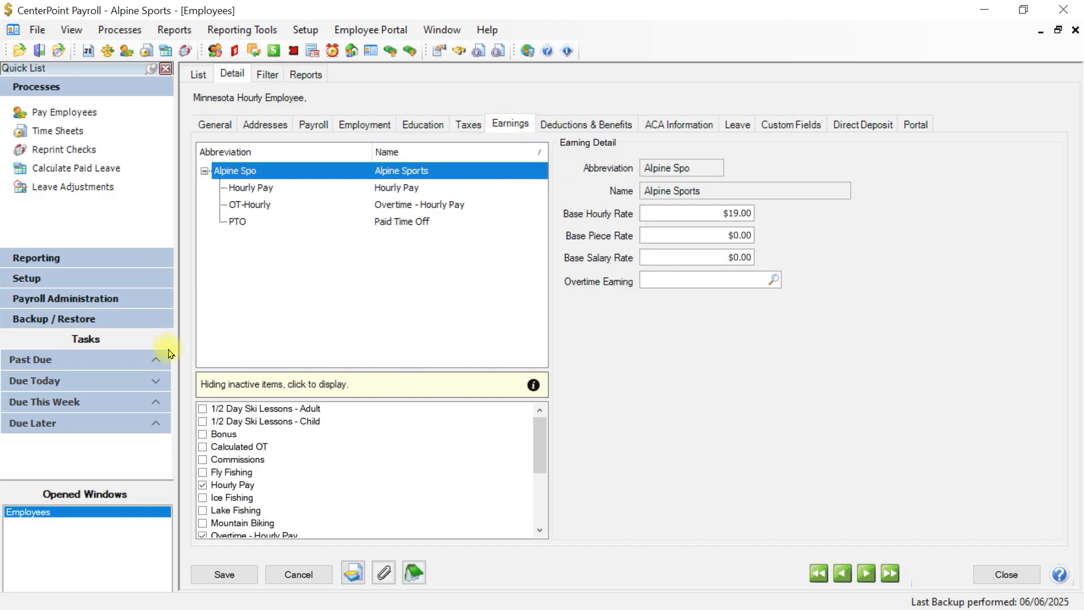
left_click(246, 188)
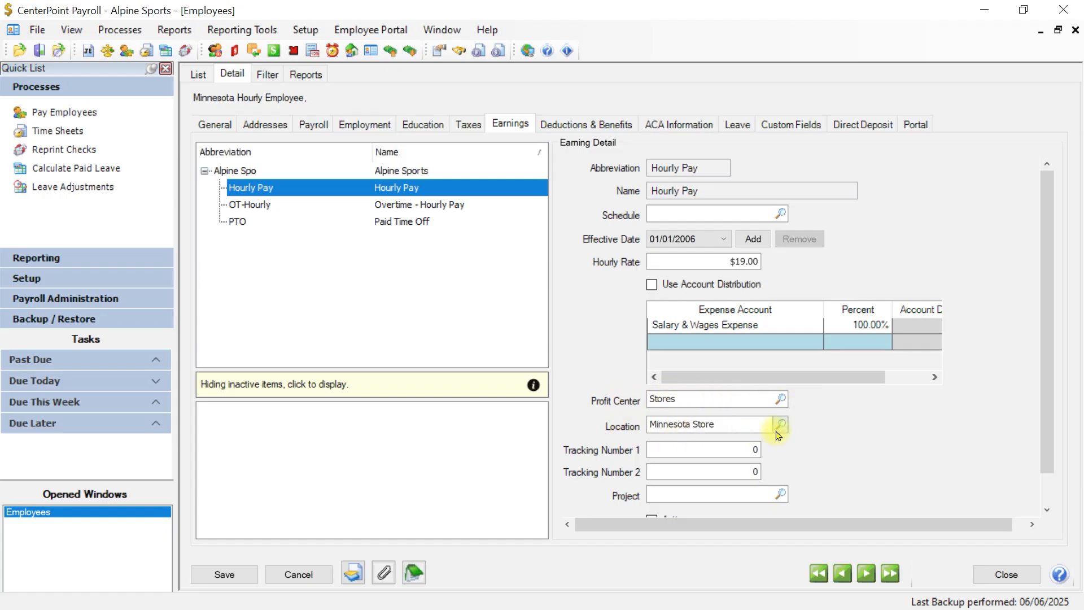
left_click(738, 123)
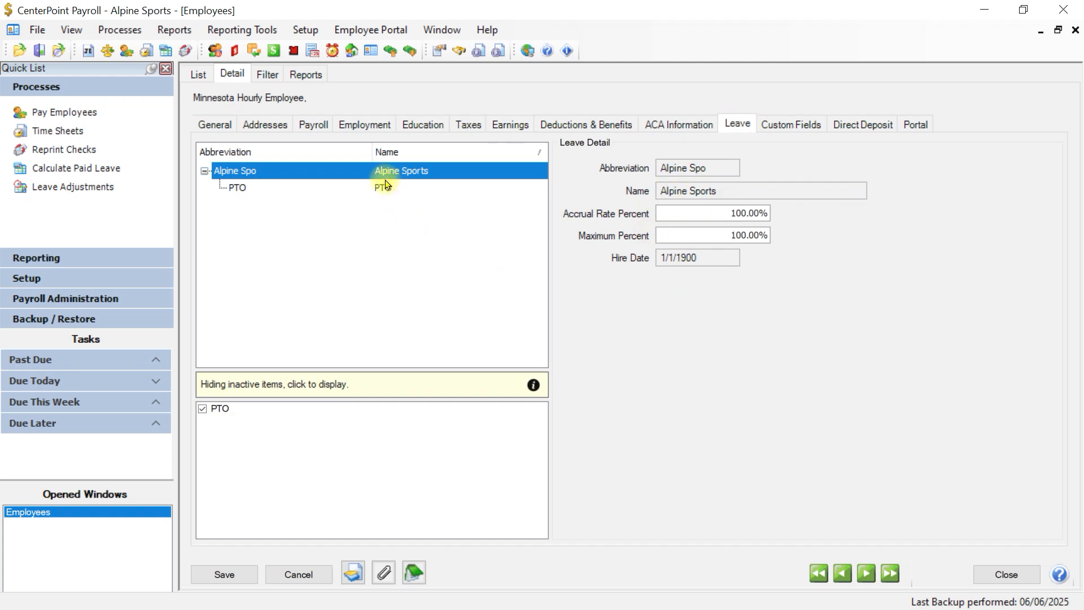
left_click(227, 572)
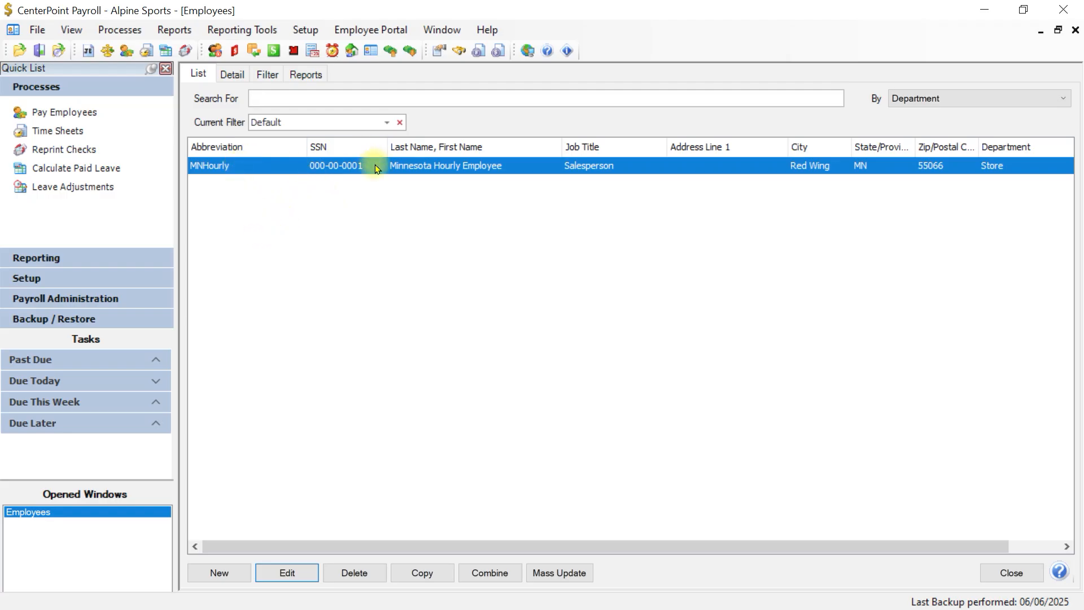
Step: Copy the MNHourly template into a new employee draft, then cancel that draft
left_click(444, 576)
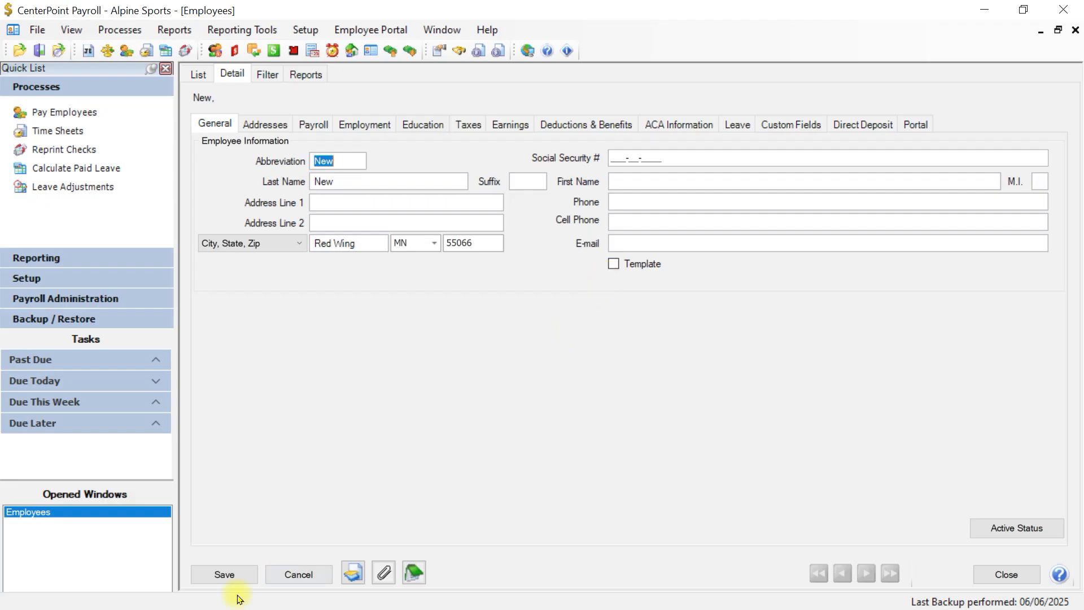
left_click(311, 577)
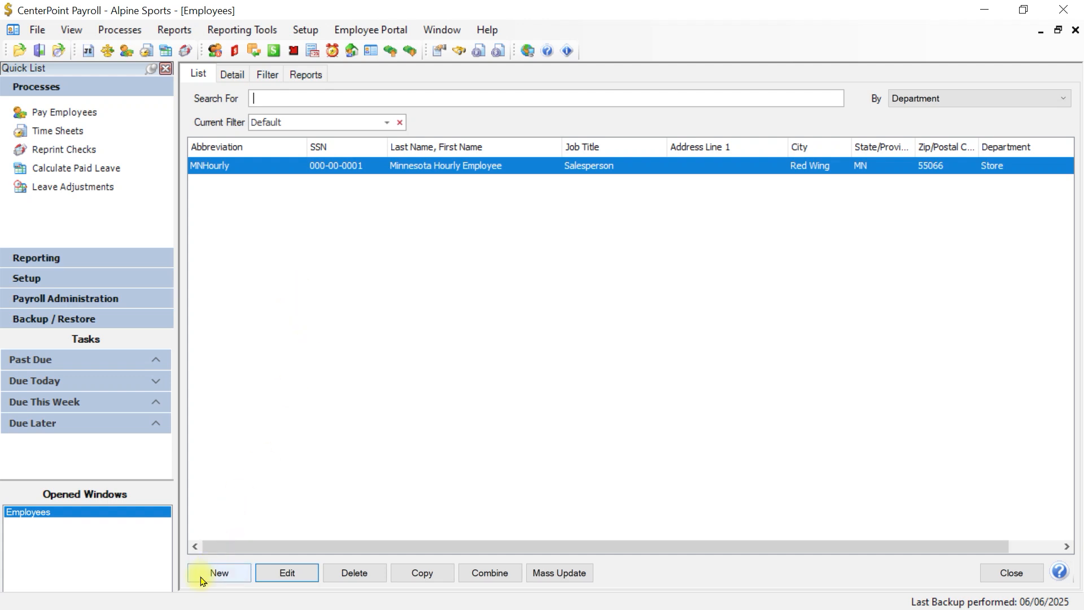
Step: Start a new employee record and enter its abbreviation and Social Security number
left_click(218, 581)
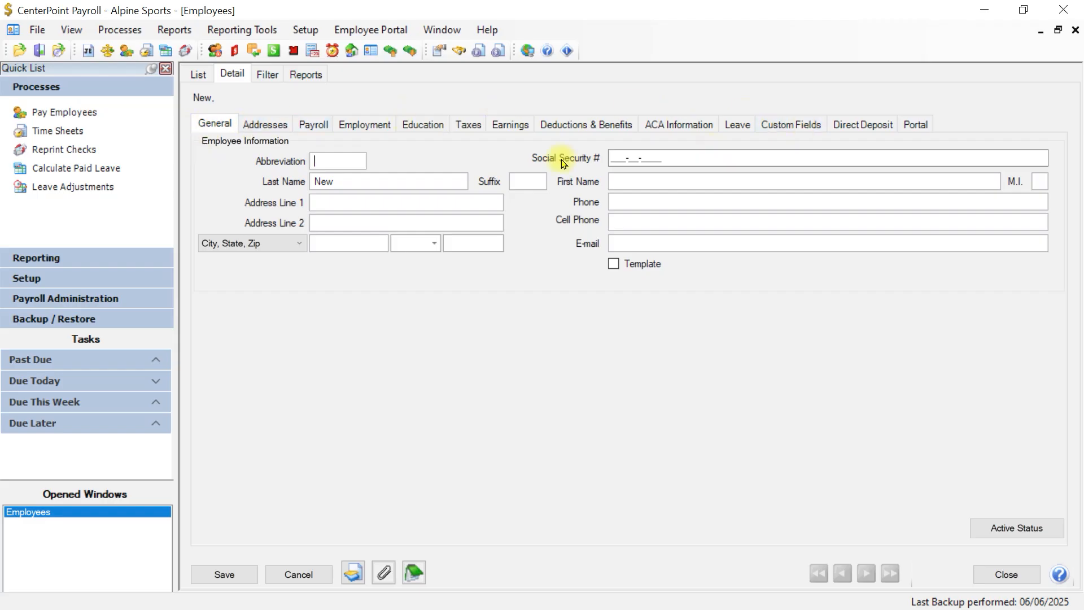
type("AppleS")
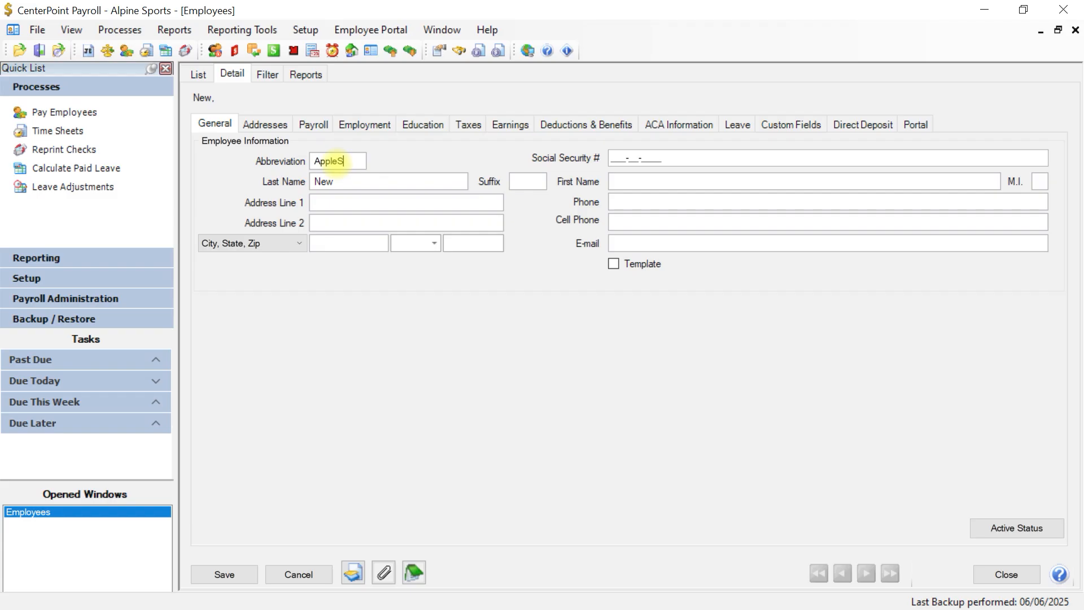
key("Tab")
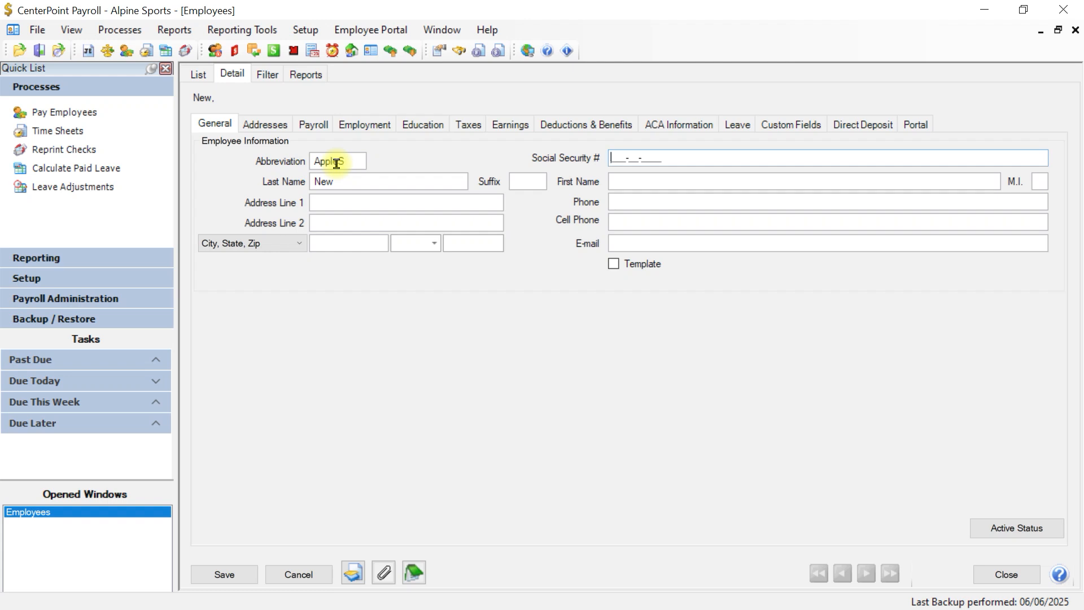
key("Tab")
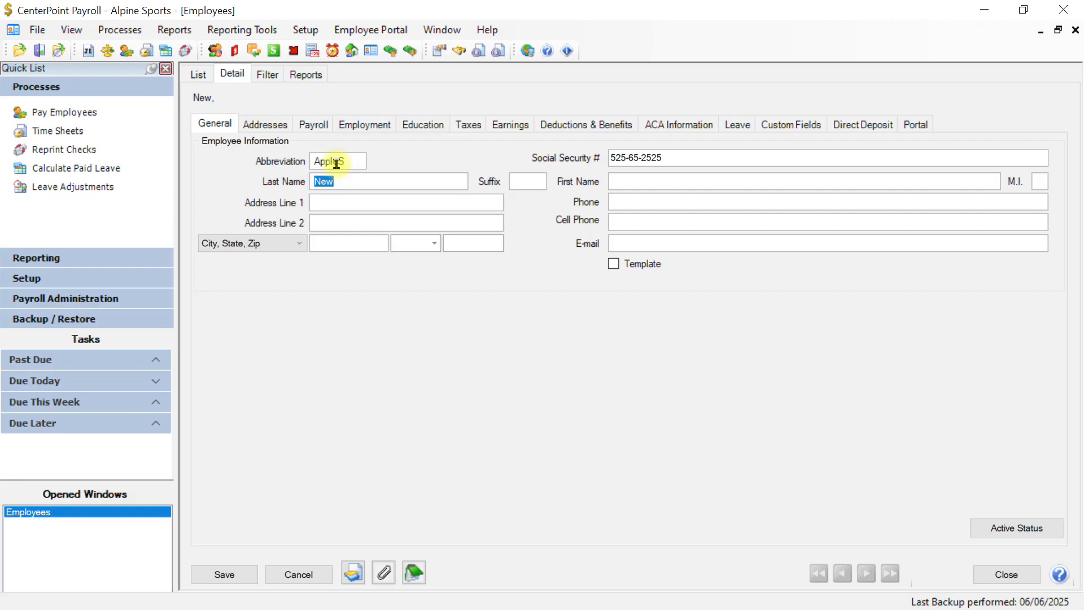
Step: Fill in the employee's last name, first name, middle initial and street address
key("Tab")
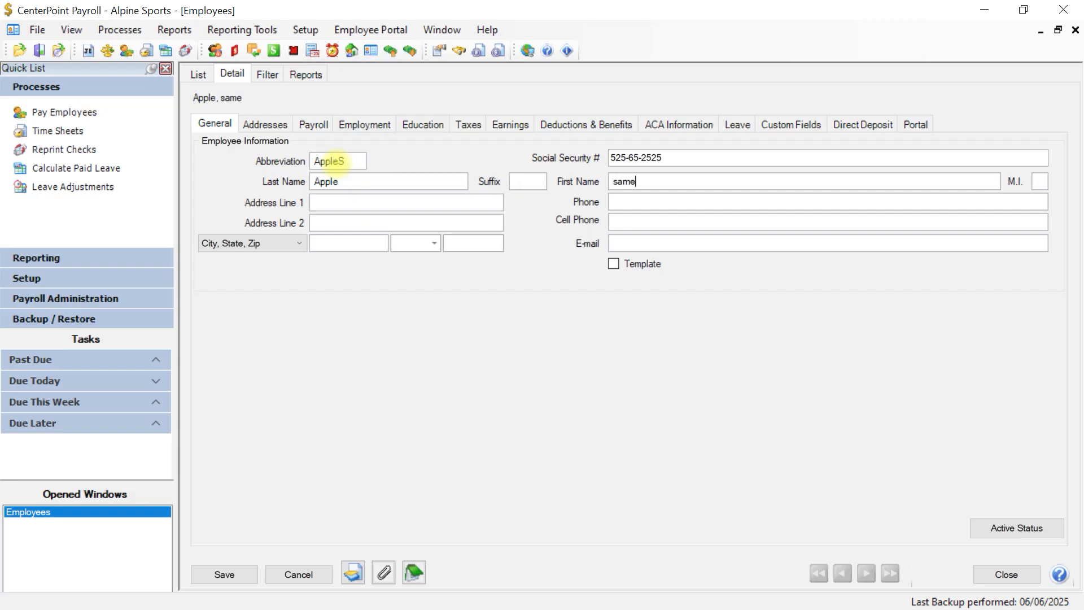
key("BackSpace")
key("BackSpace")
key("BackSpace")
key("BackSpace")
key("Tab")
key("Tab")
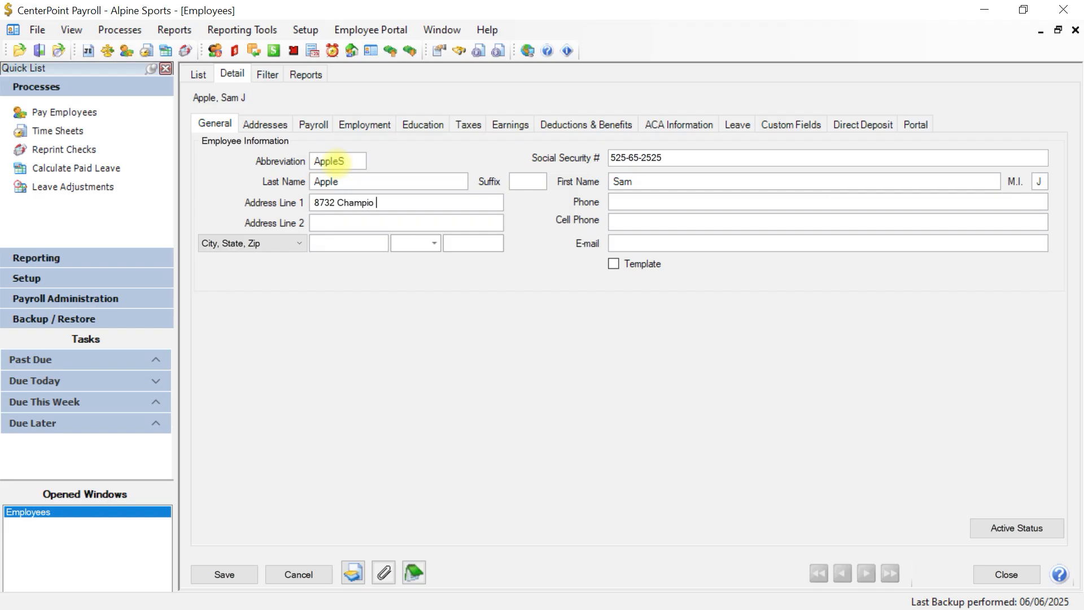
key("Tab")
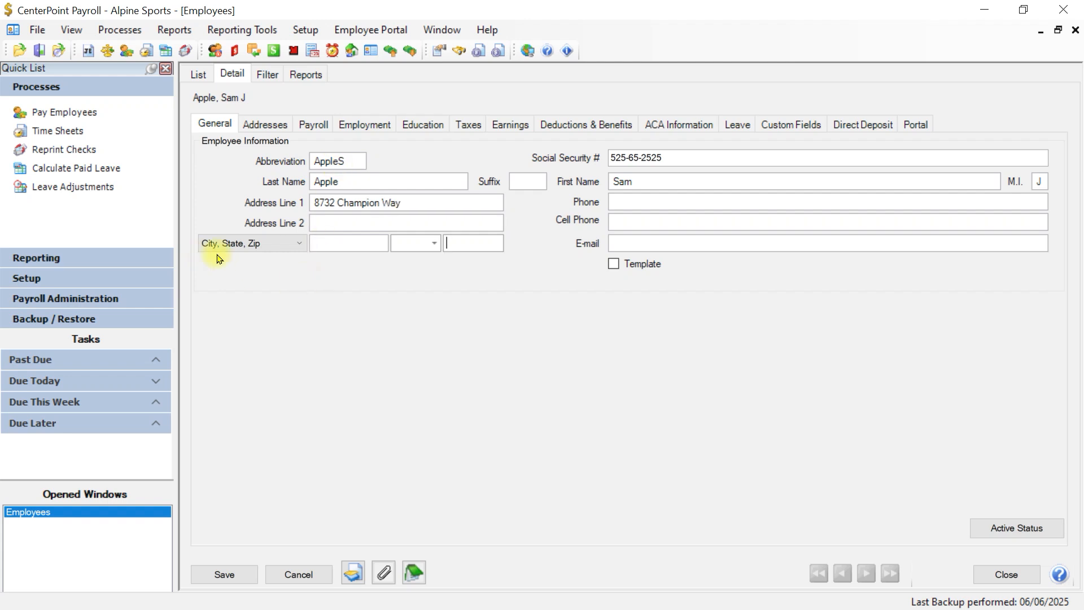
left_click(301, 244)
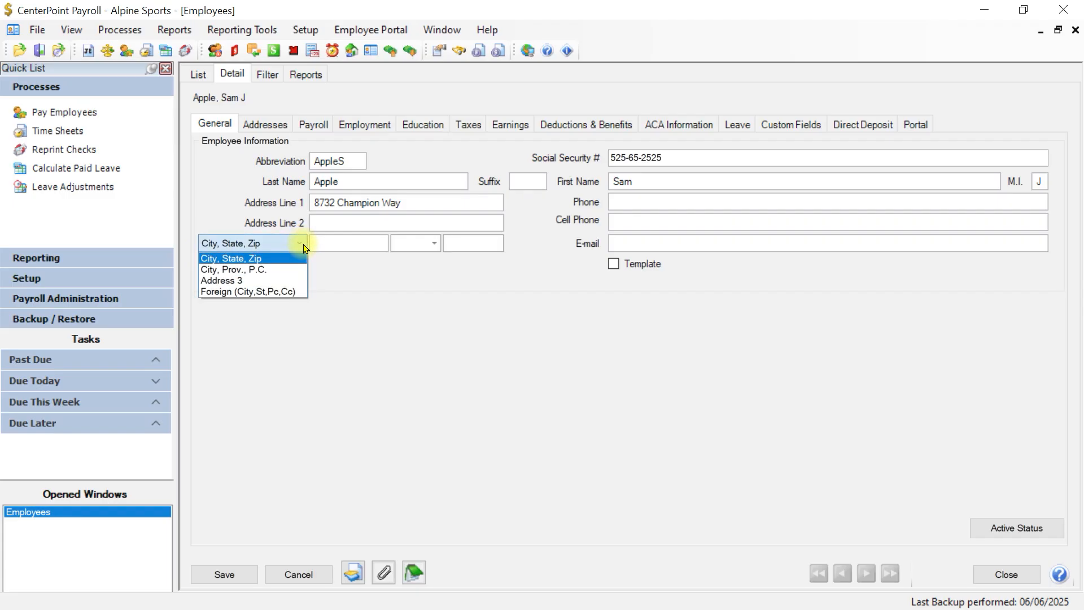
Step: Keep the City, State, Zip format, enter the ZIP to auto-fill city and state, then add cell phone and e-mail
left_click(303, 248)
left_click(450, 242)
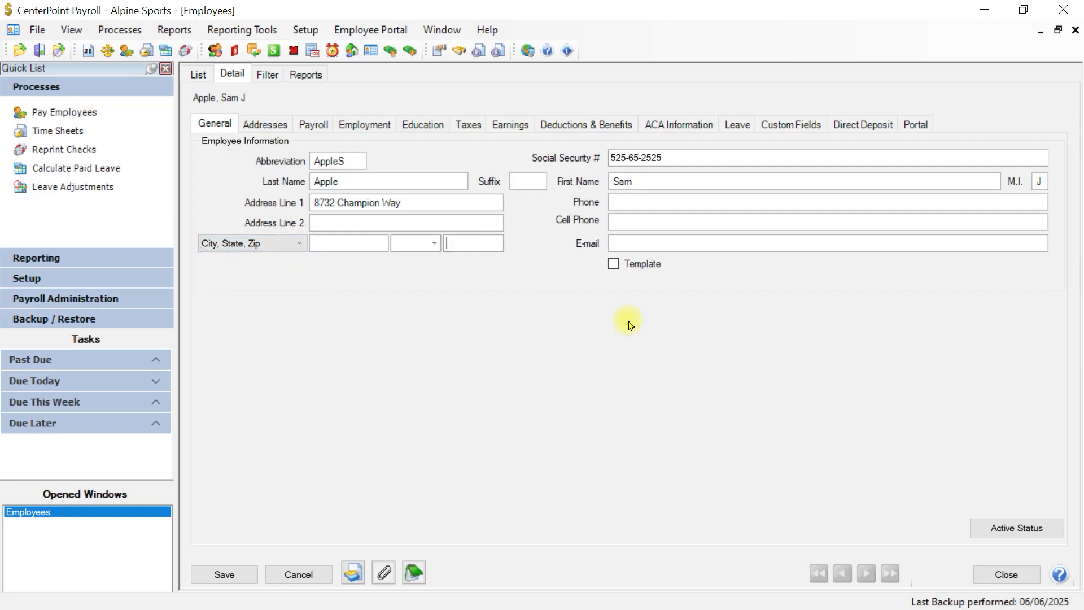
type("60615")
key("Tab")
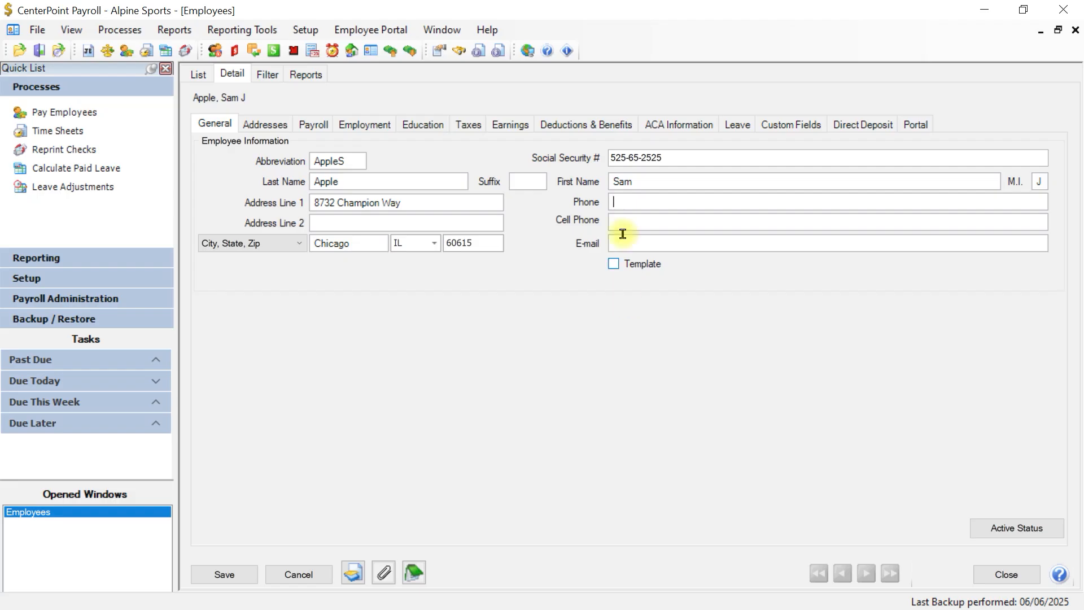
key("Tab")
key("Tab")
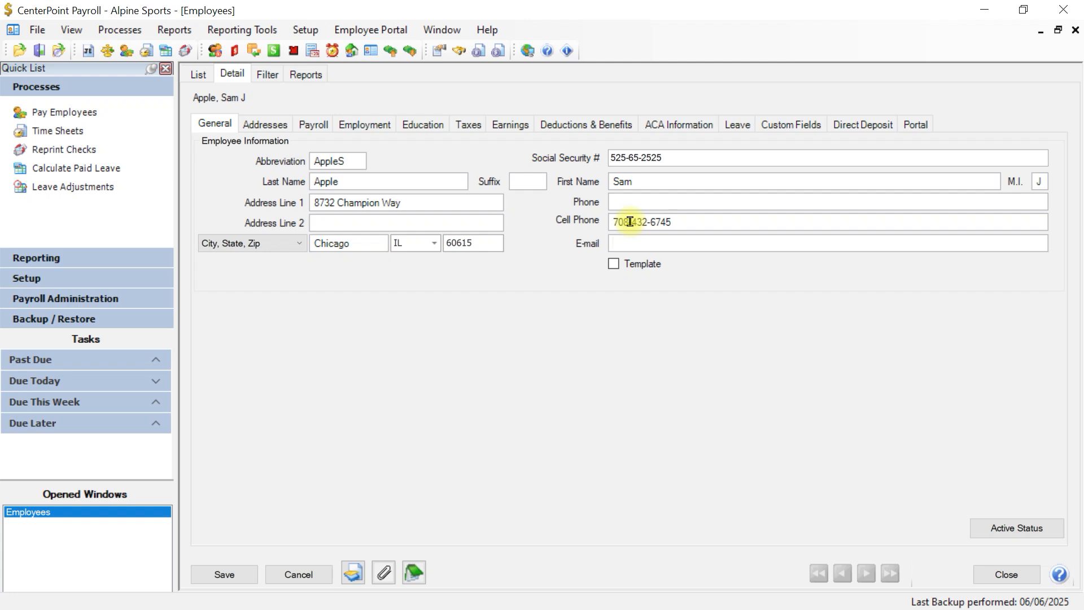
key("Tab")
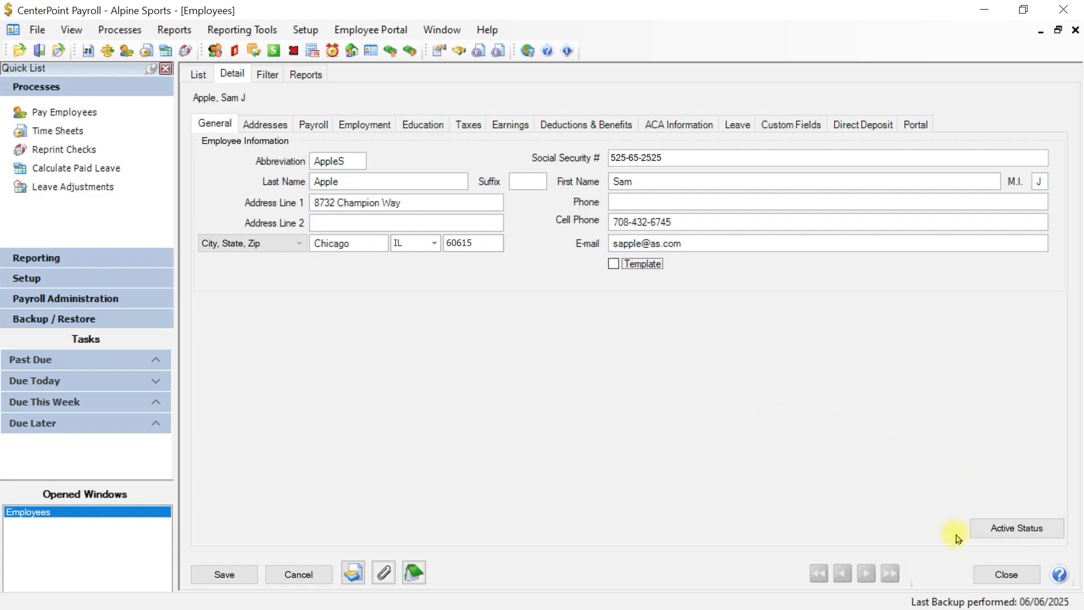
left_click(1017, 531)
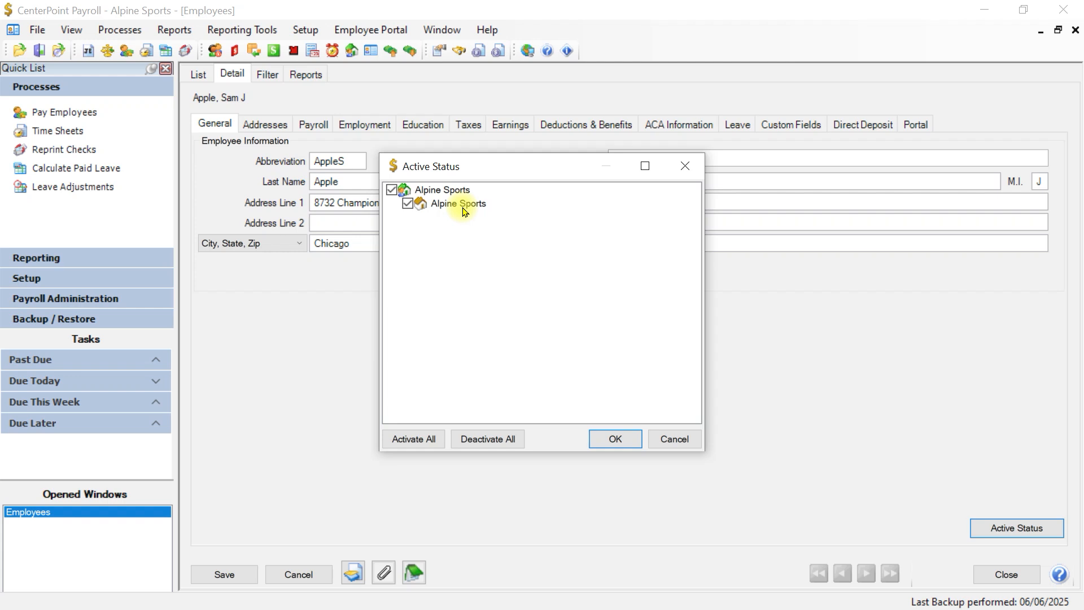
left_click(408, 205)
left_click(407, 204)
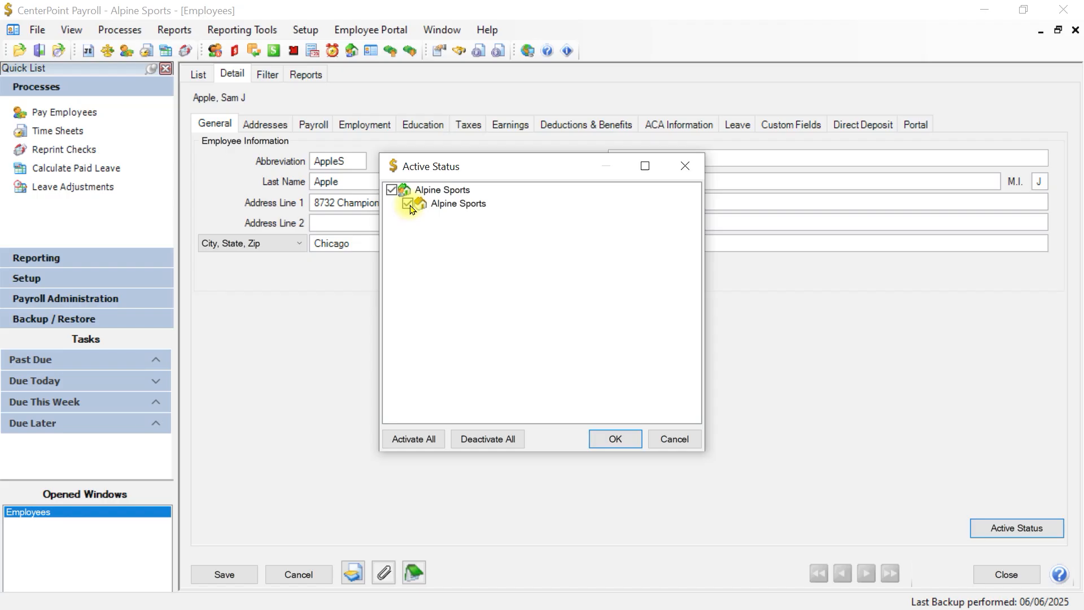
left_click(408, 205)
left_click(407, 205)
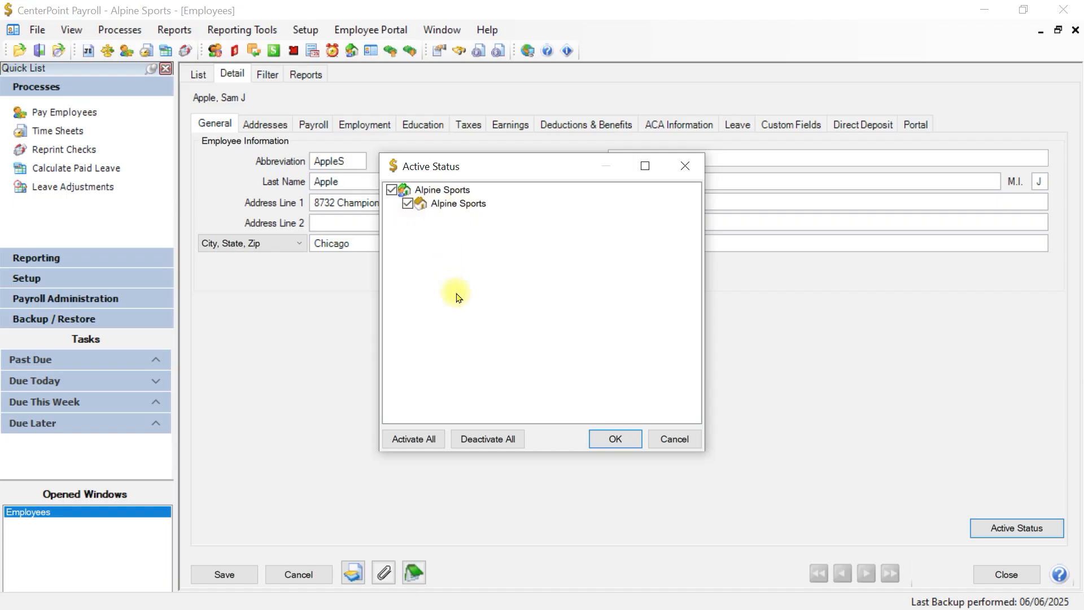
left_click(609, 440)
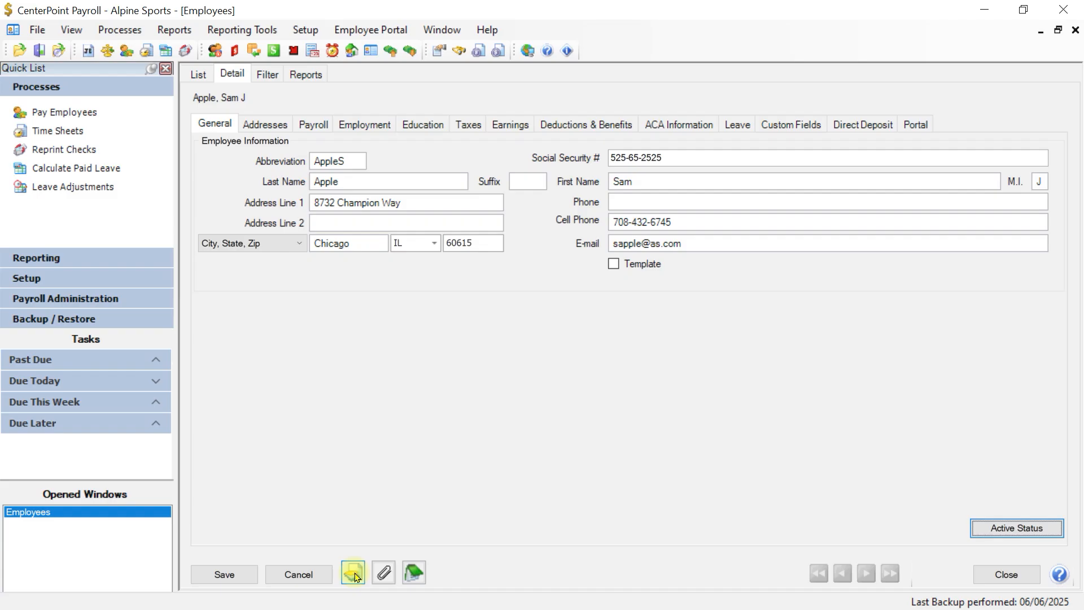
Step: Attach download.jpg to the employee's record, storing it in the Repository
left_click(384, 574)
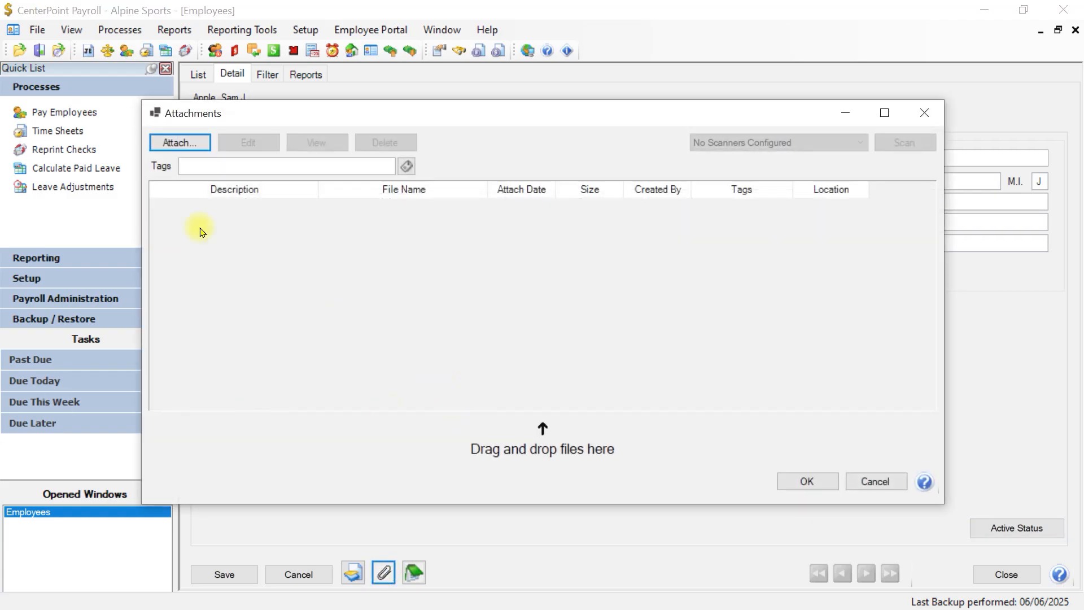
left_click(171, 145)
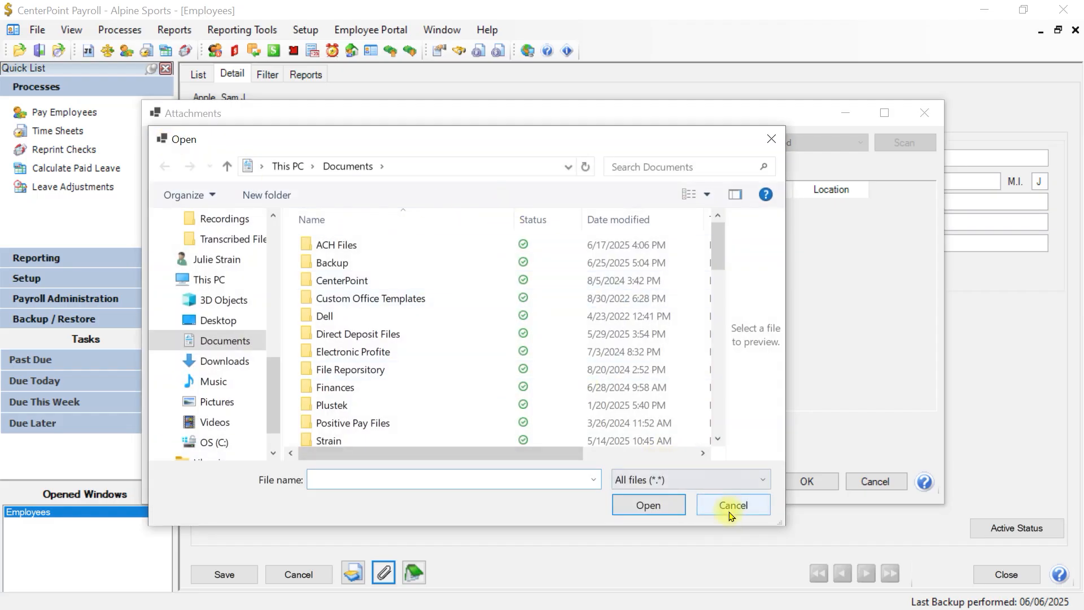
left_click(732, 507)
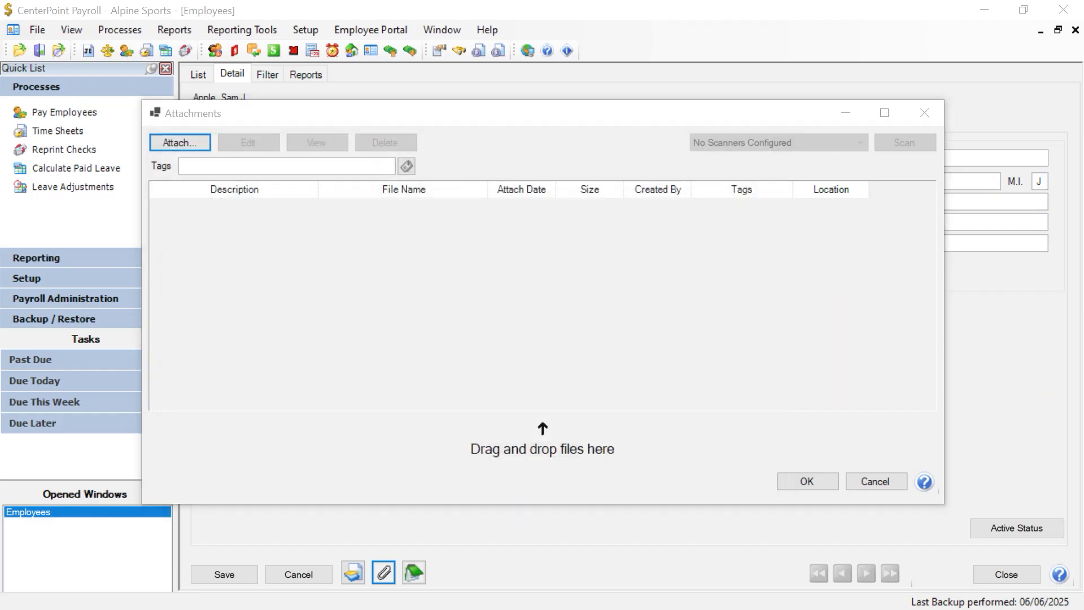
left_click_drag(671, 237, 463, 277)
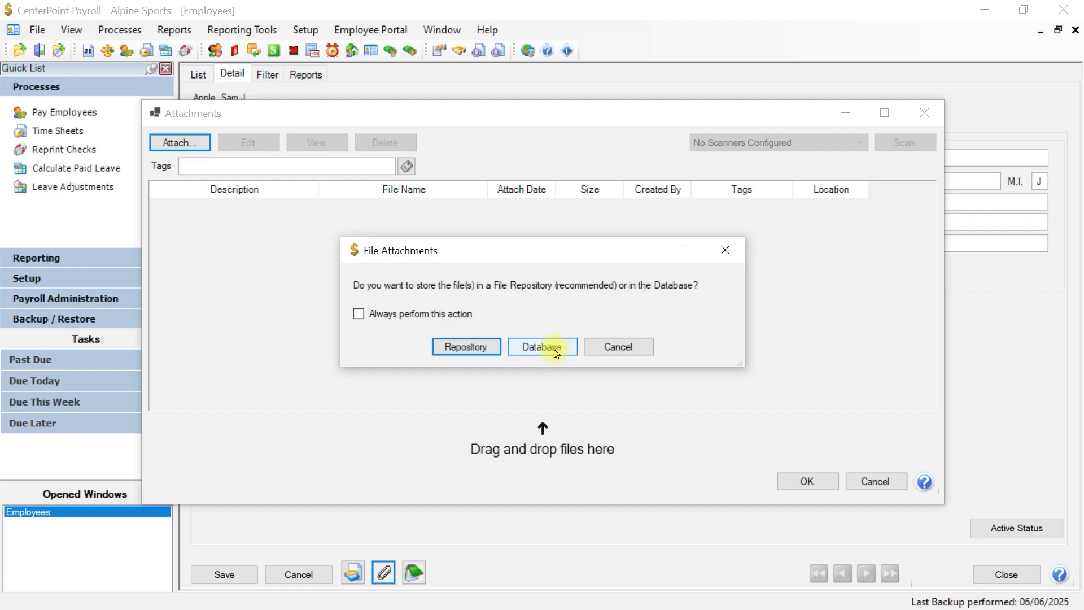
left_click(461, 347)
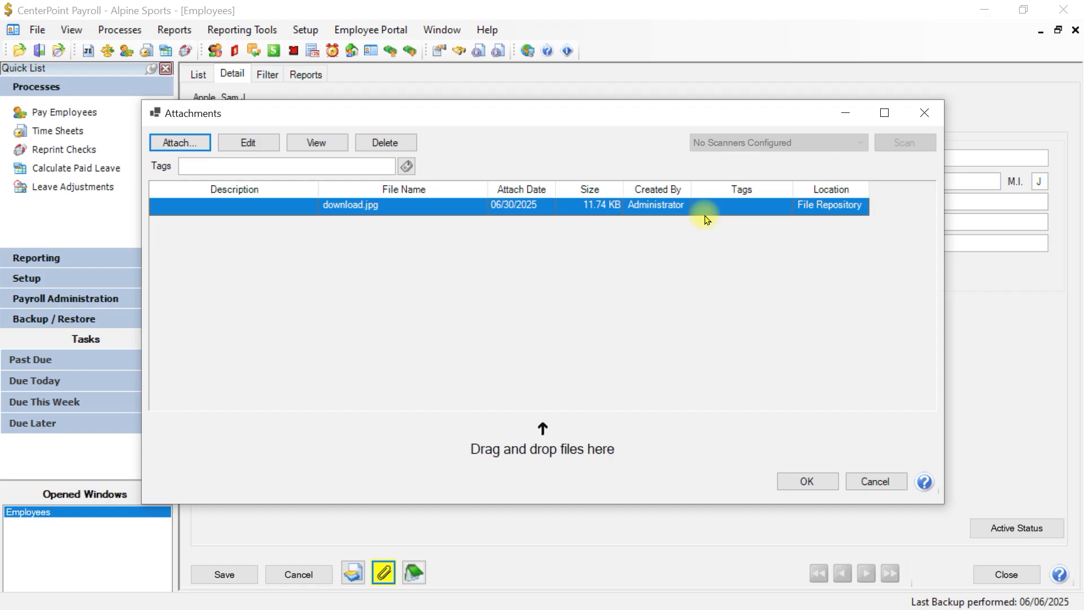
left_click(804, 482)
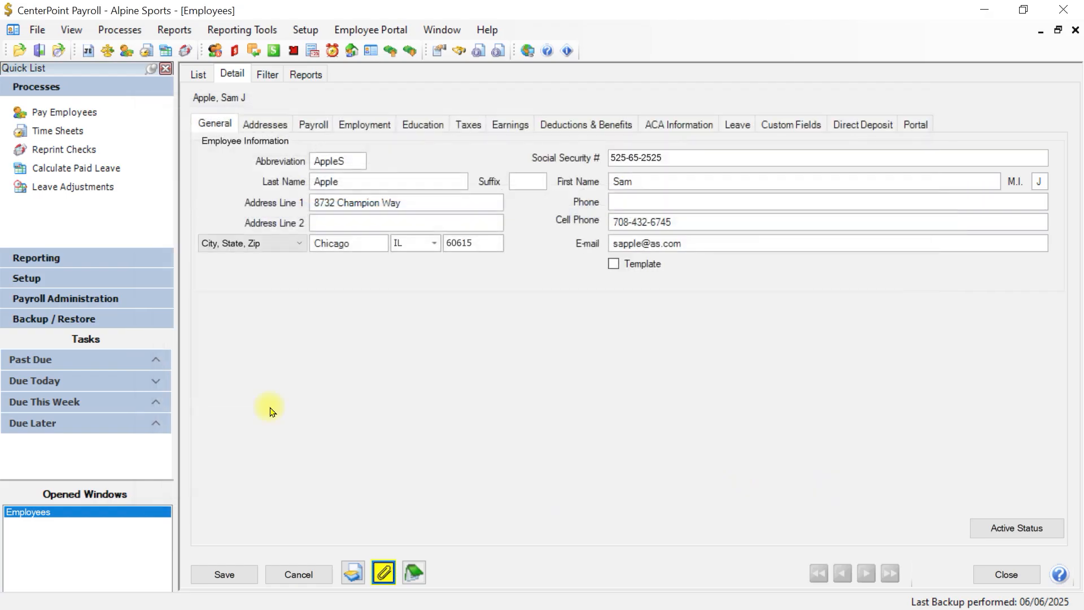
left_click(384, 576)
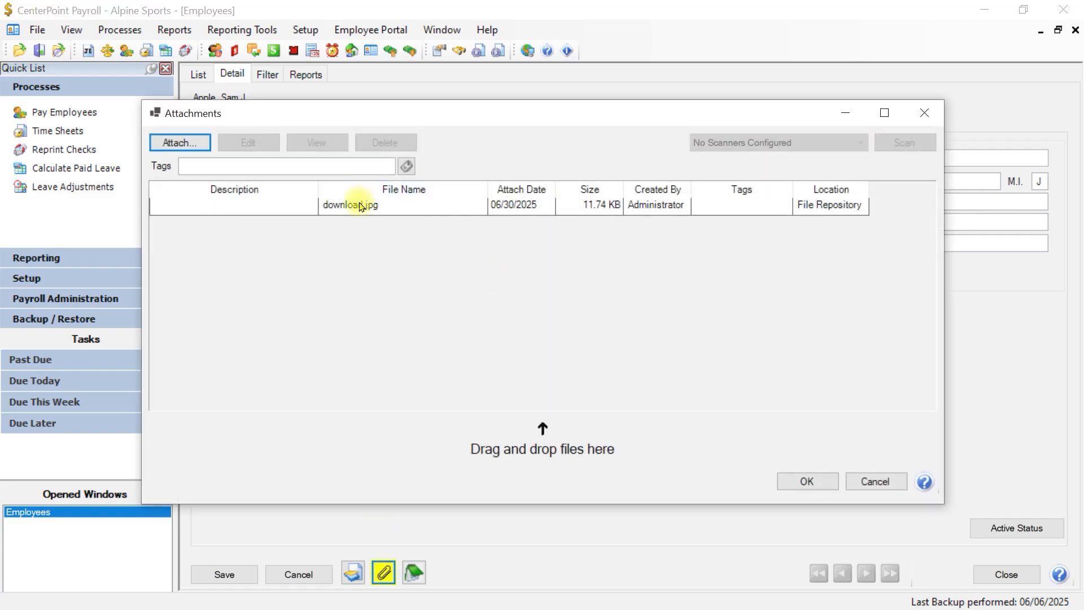
left_click(359, 207)
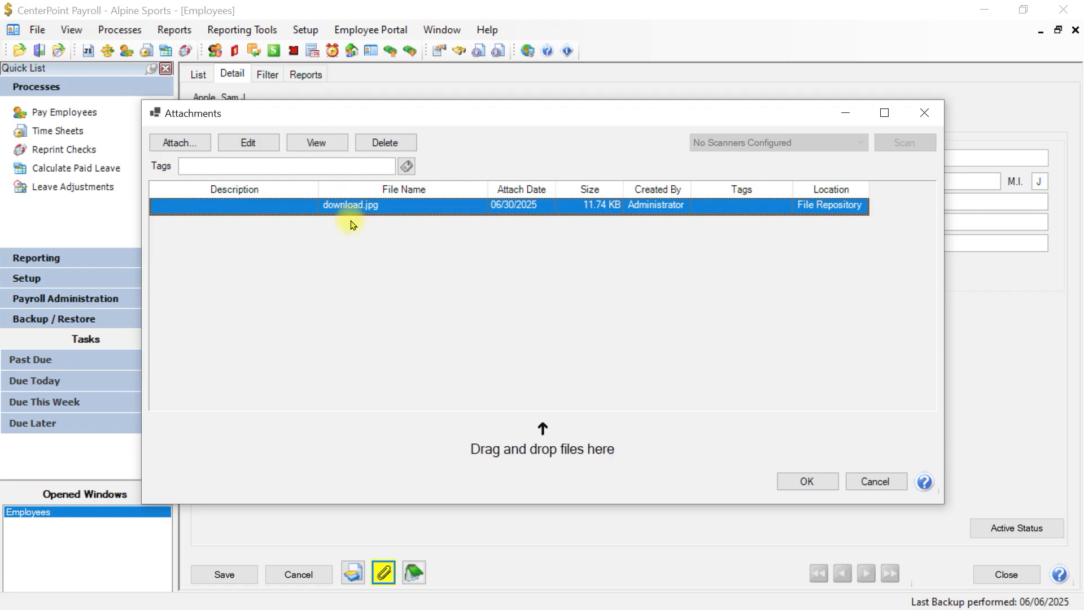
left_click(872, 483)
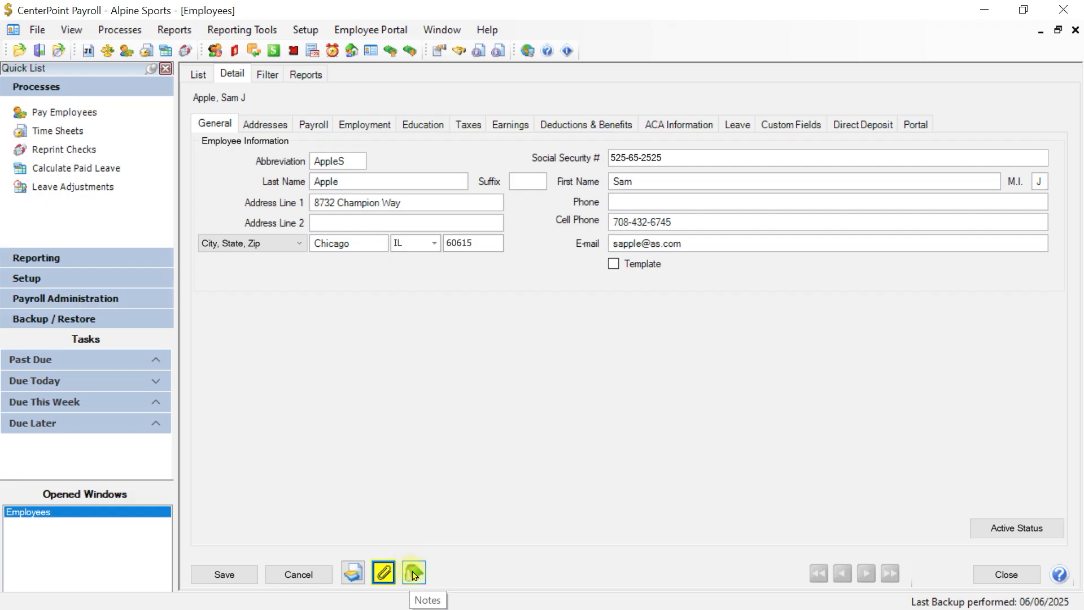
left_click(414, 574)
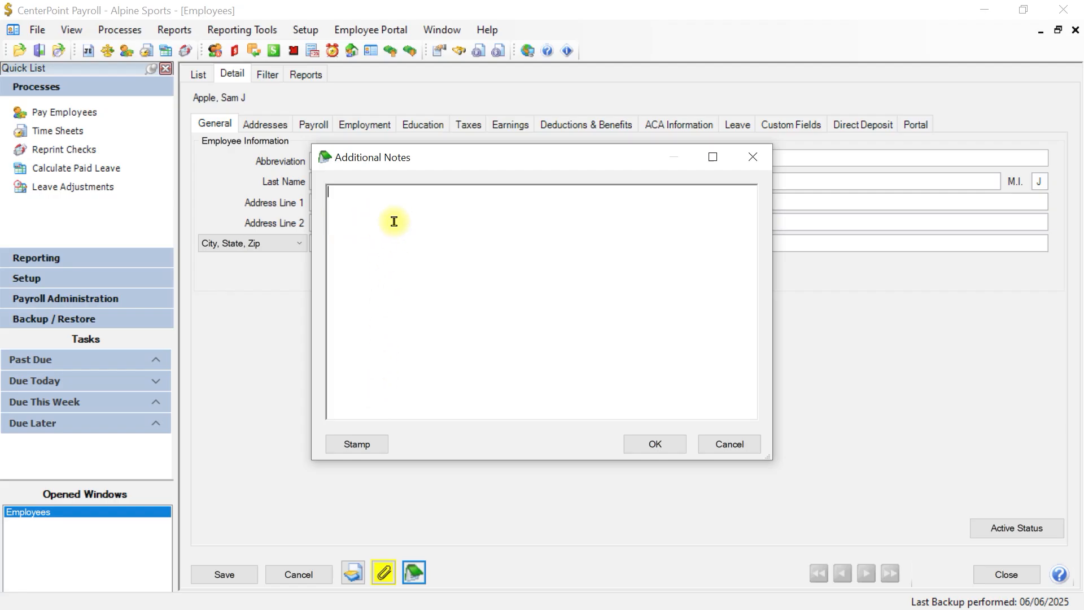
Step: Add a date-stamped note about paid vacation from July 1 to July 7, 2025, and verify it saved
left_click(363, 448)
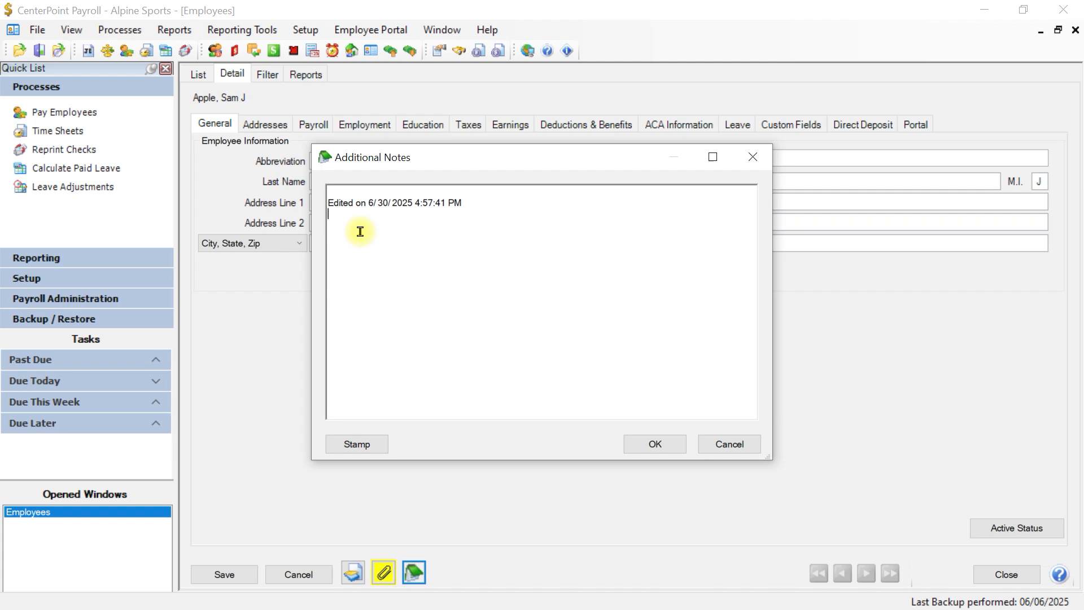
type("This employee has been granted paid vacation from July 1,2025 to July7, 2025")
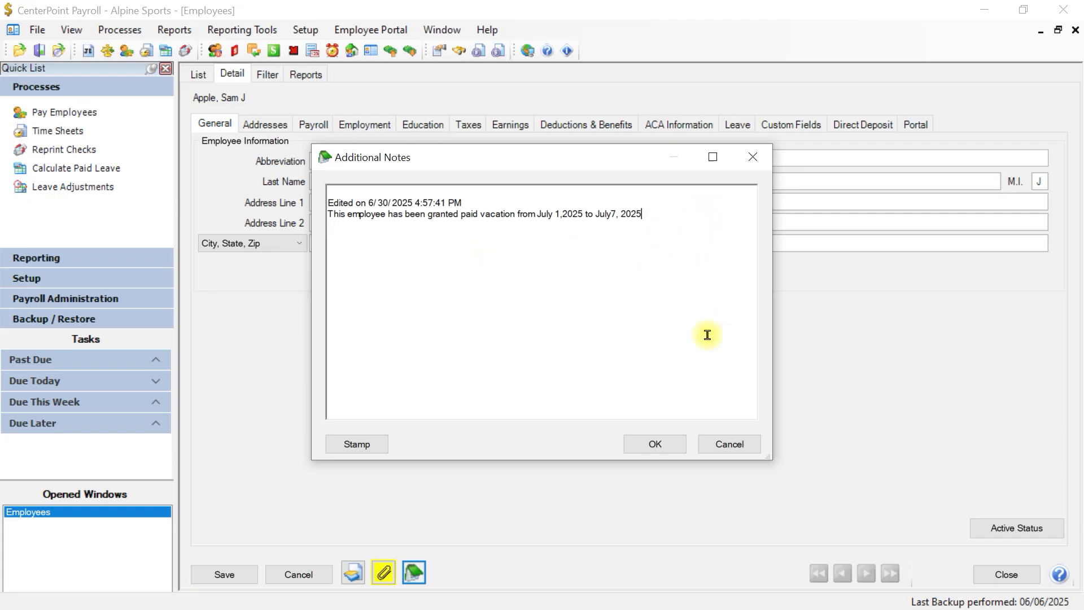
left_click(653, 444)
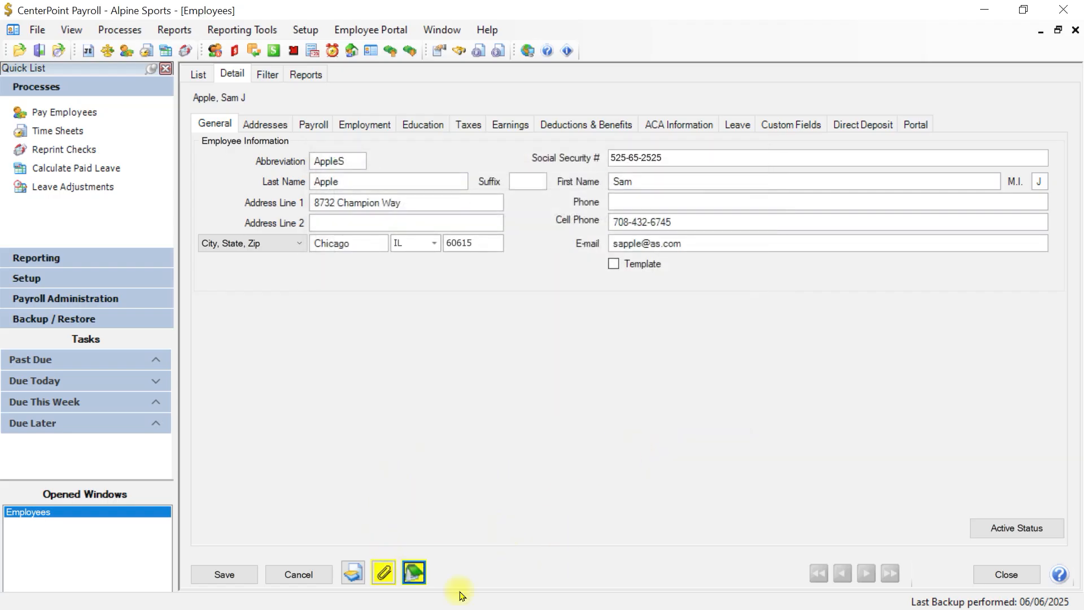
left_click(422, 573)
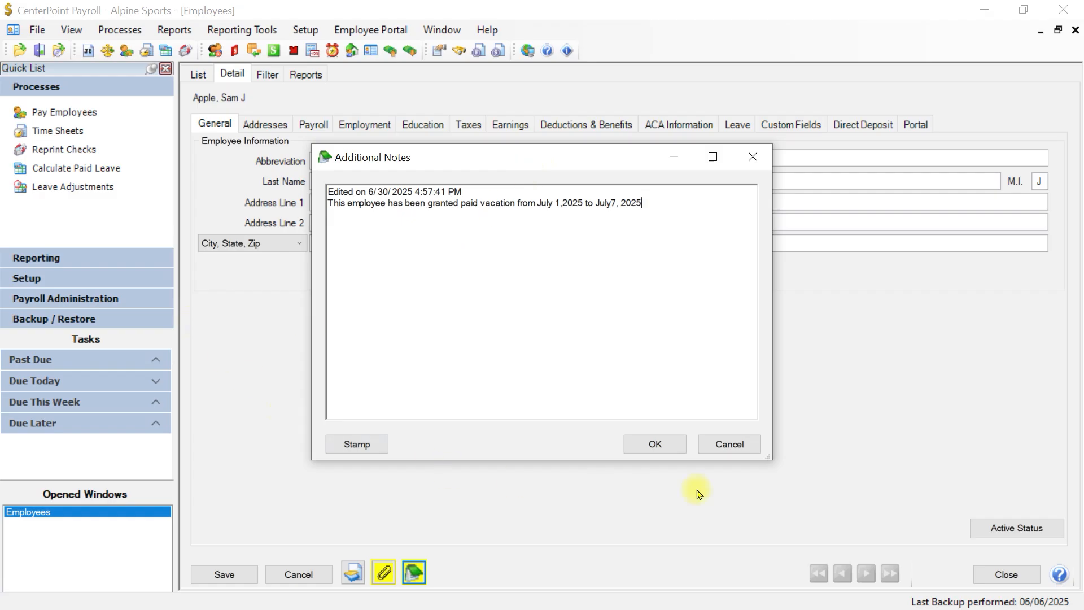
left_click(733, 452)
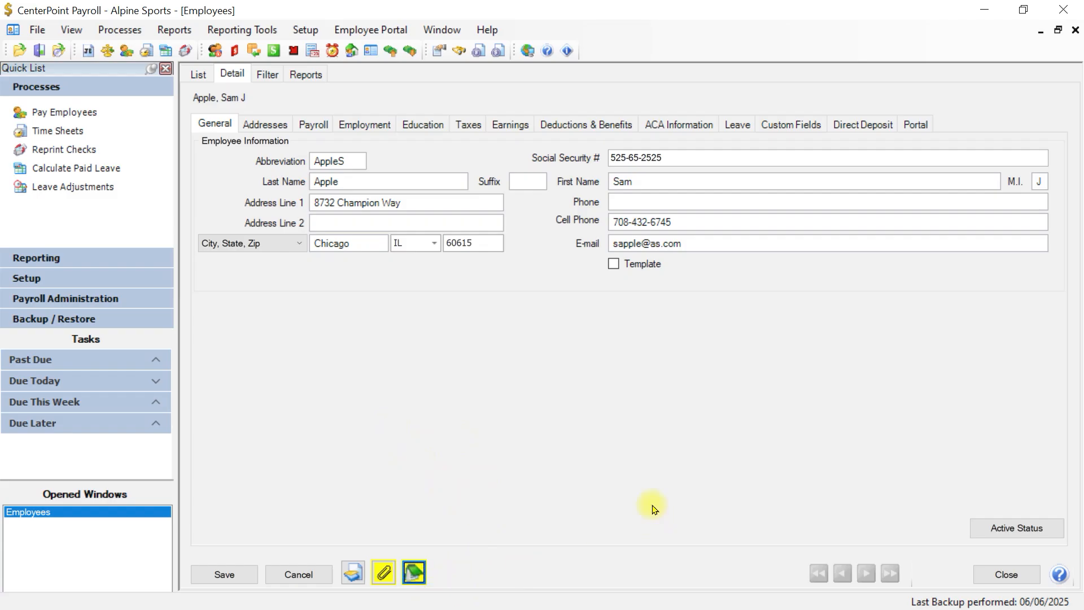
left_click(249, 124)
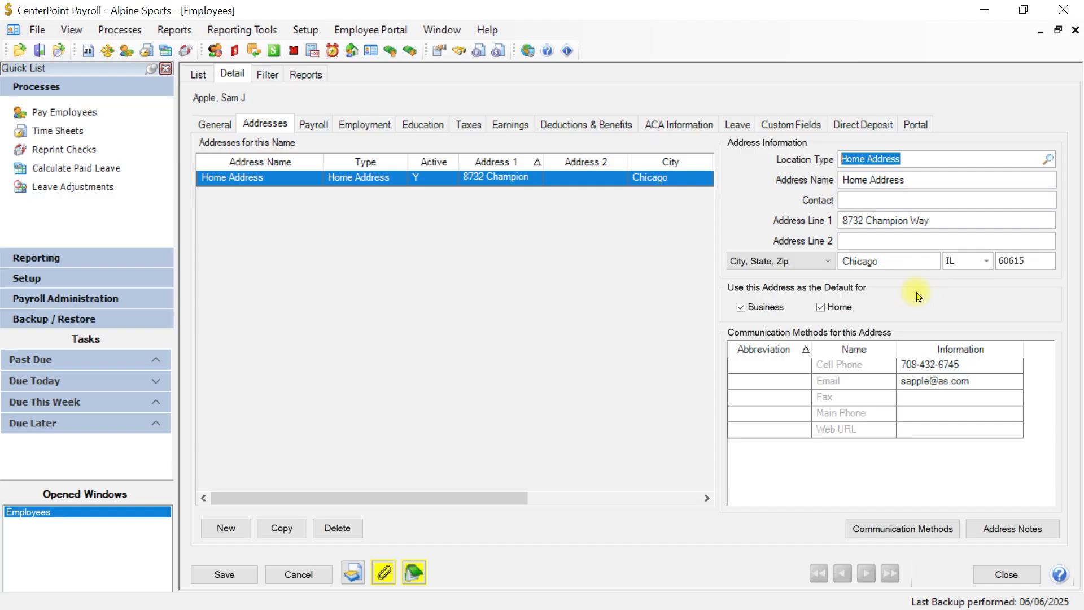
Step: Add a new blank address entry and bring up the Location Type lookup
left_click(226, 534)
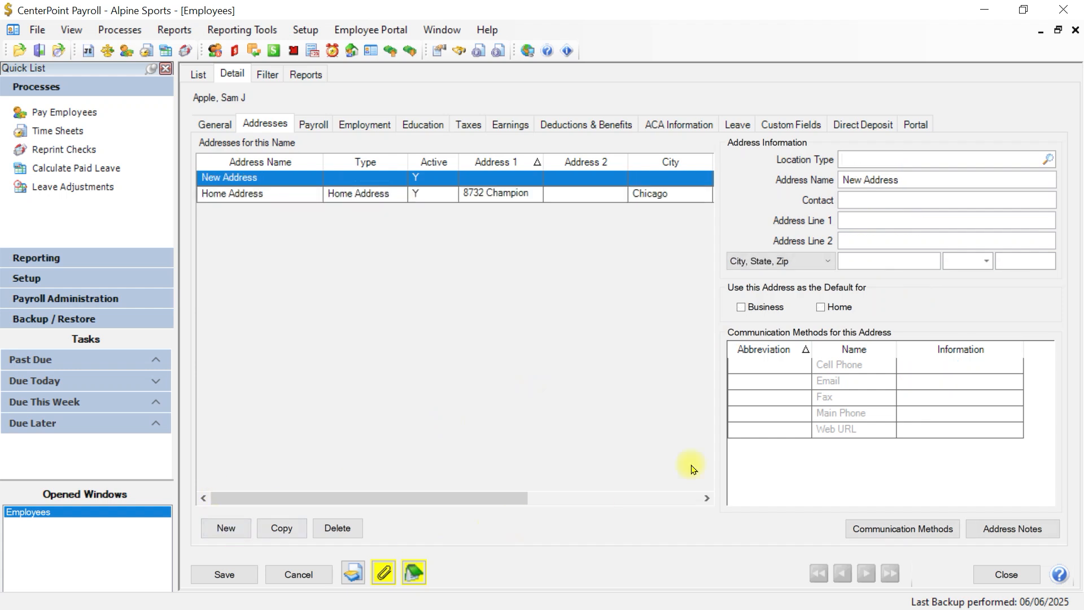
left_click(1049, 159)
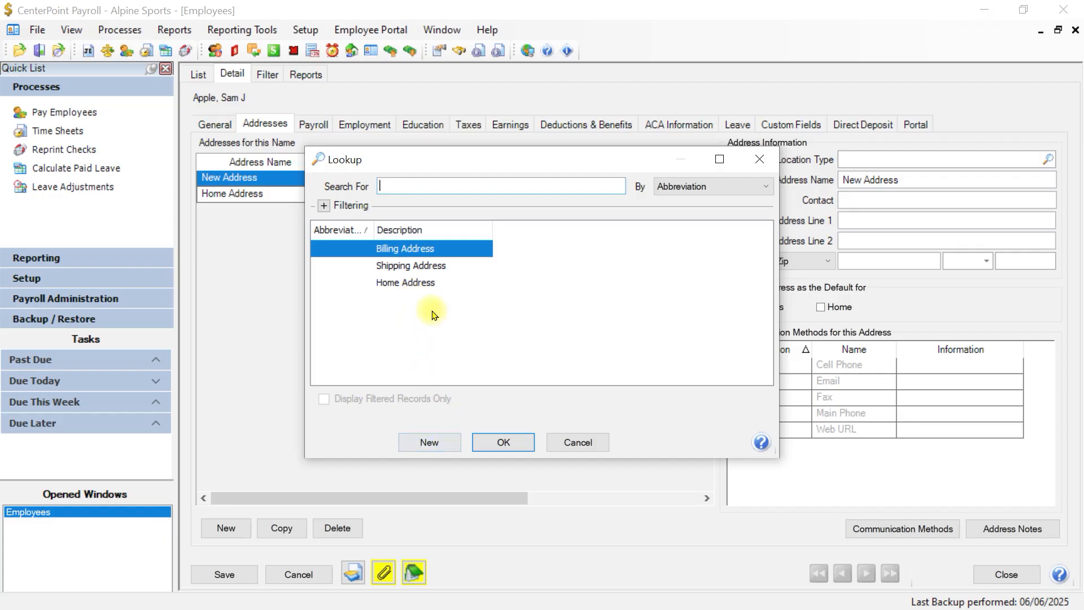
Step: Make the new entry a Home Address named Naples Address, with its street and ZIP filled in
left_click(418, 282)
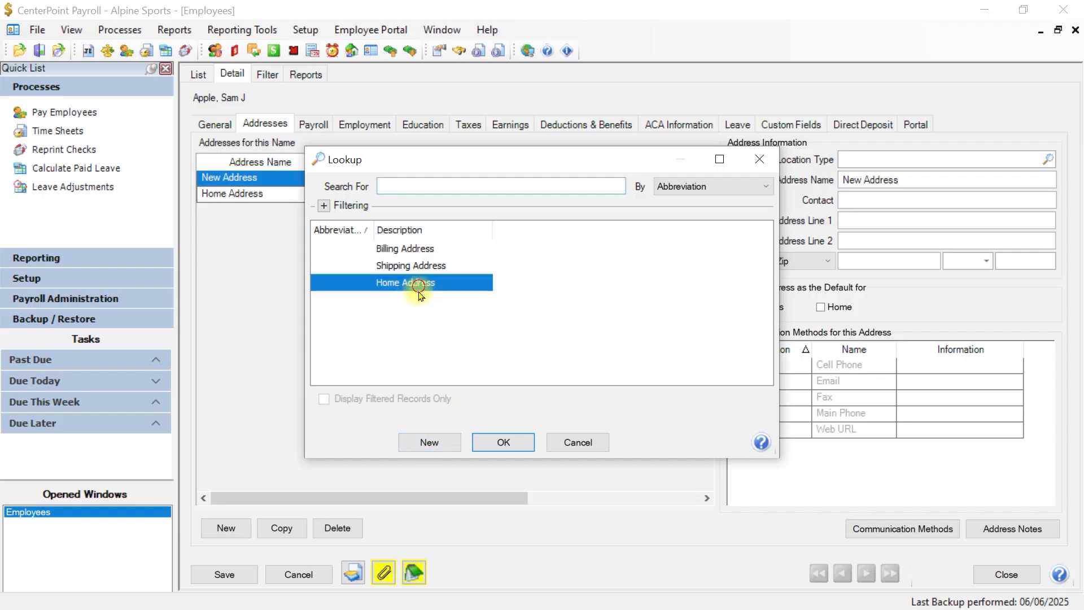
left_click(484, 443)
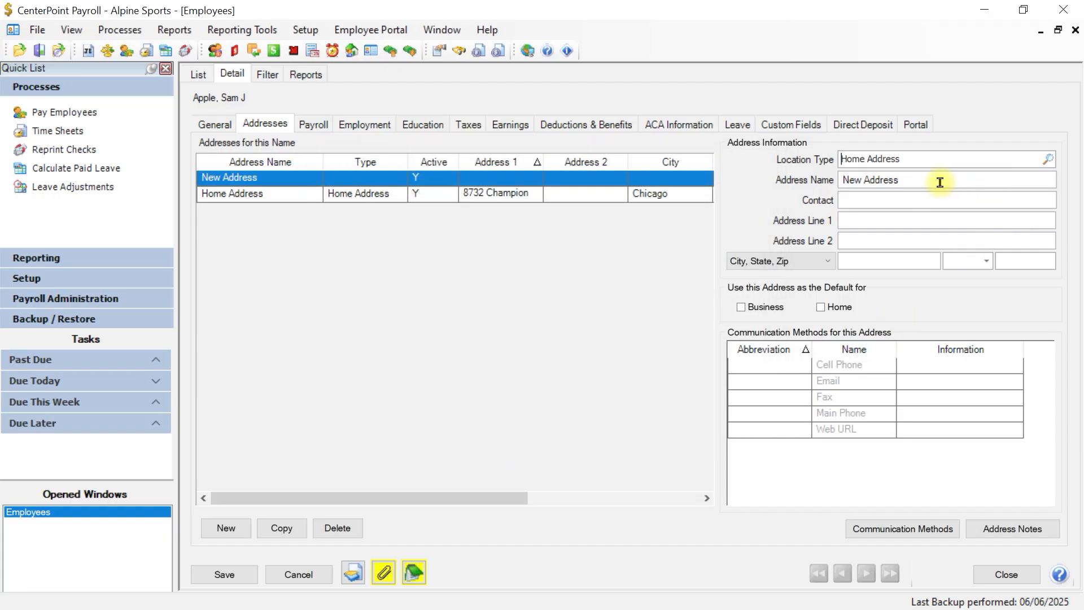
left_click_drag(939, 181, 750, 209)
type("Nap")
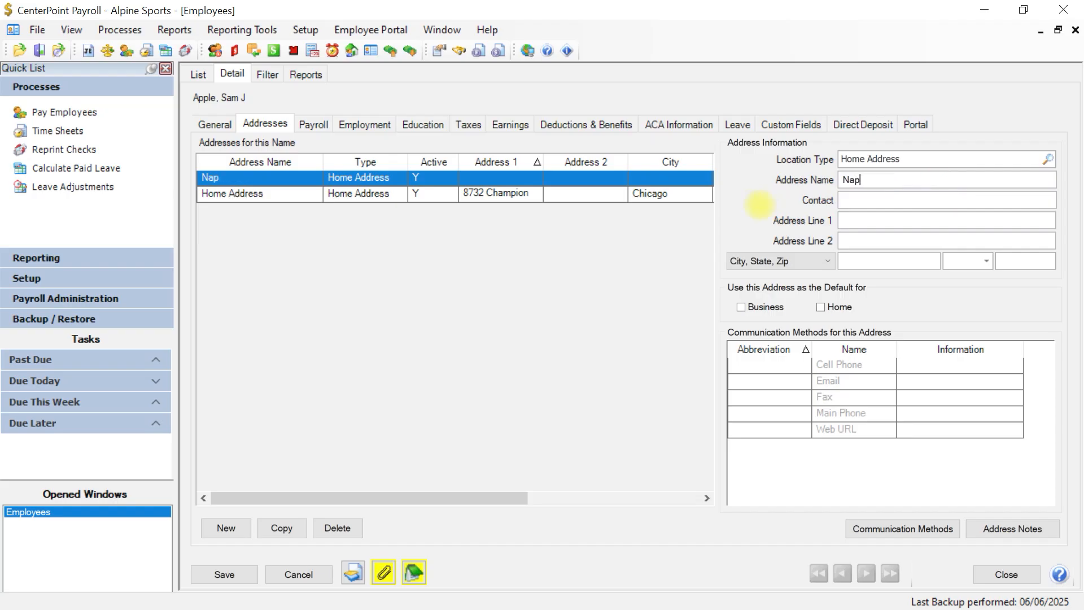
type("les Address")
key("Tab")
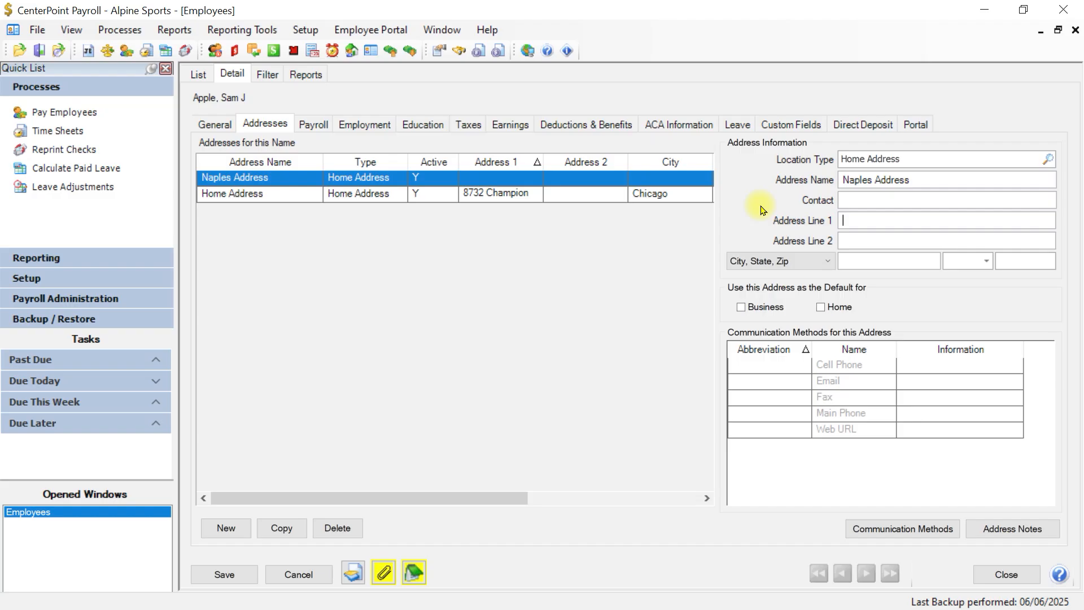
key("Tab")
key("Tab")
key("Tab")
key("Tab")
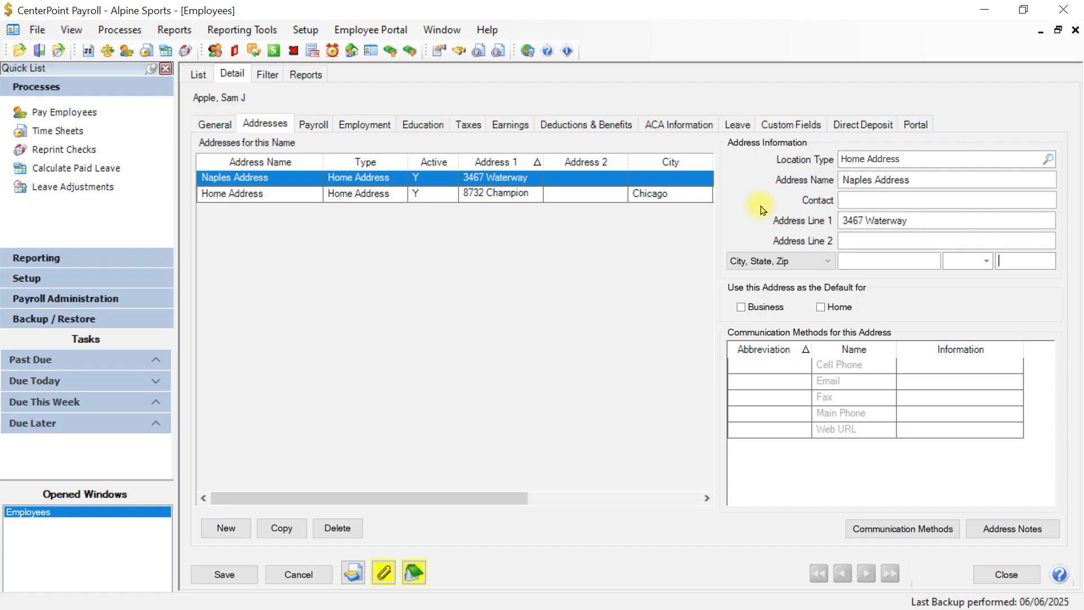
type("34102")
key("Tab")
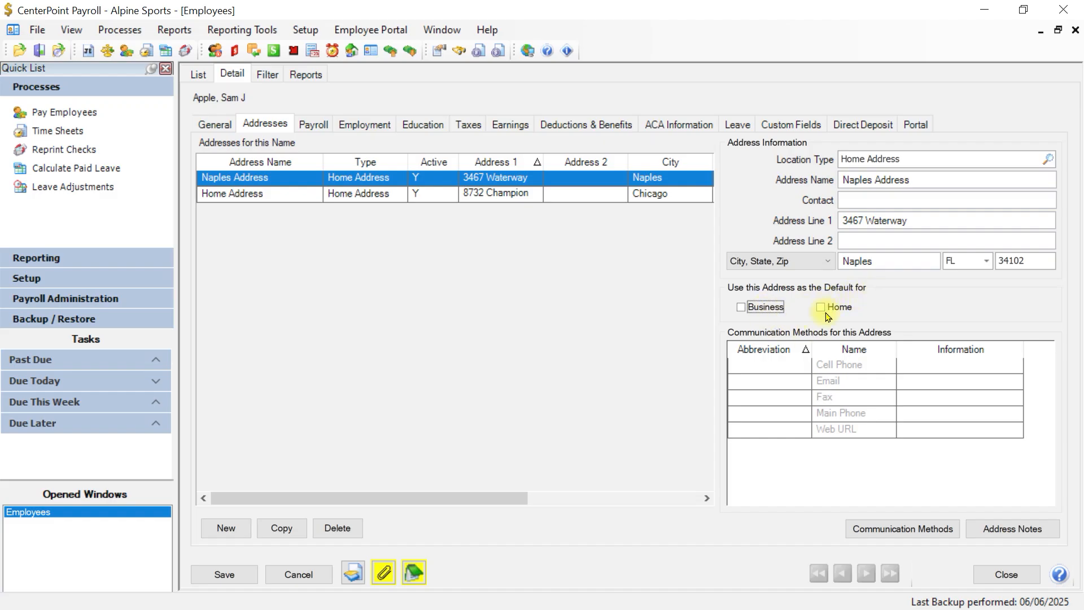
left_click(466, 195)
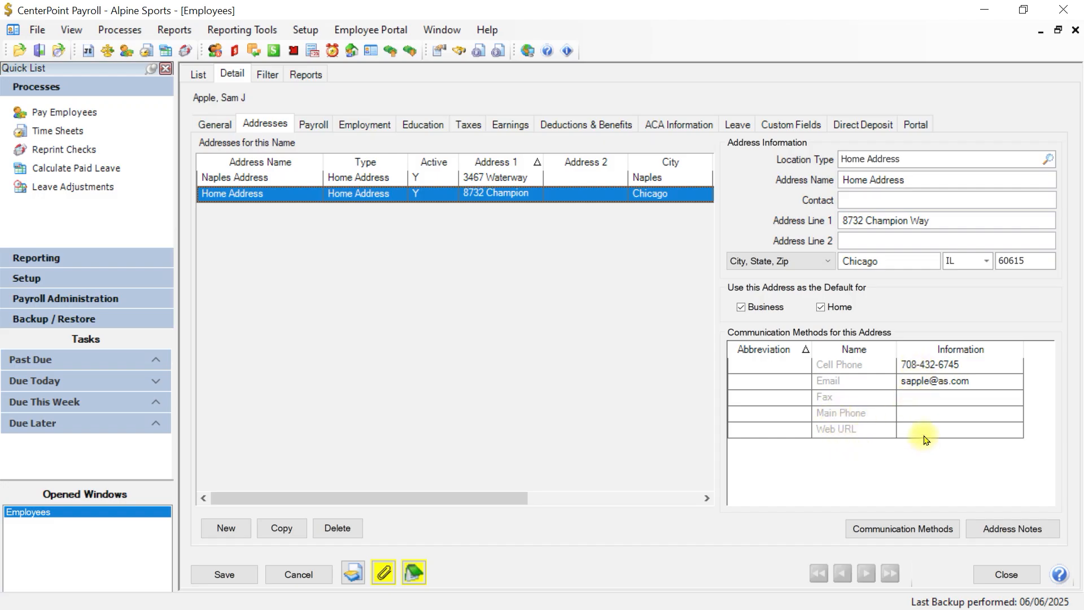
Step: Copy the e-mail from the Chicago Home Address and start entering it in the Naples Address's Email field
left_click(640, 179)
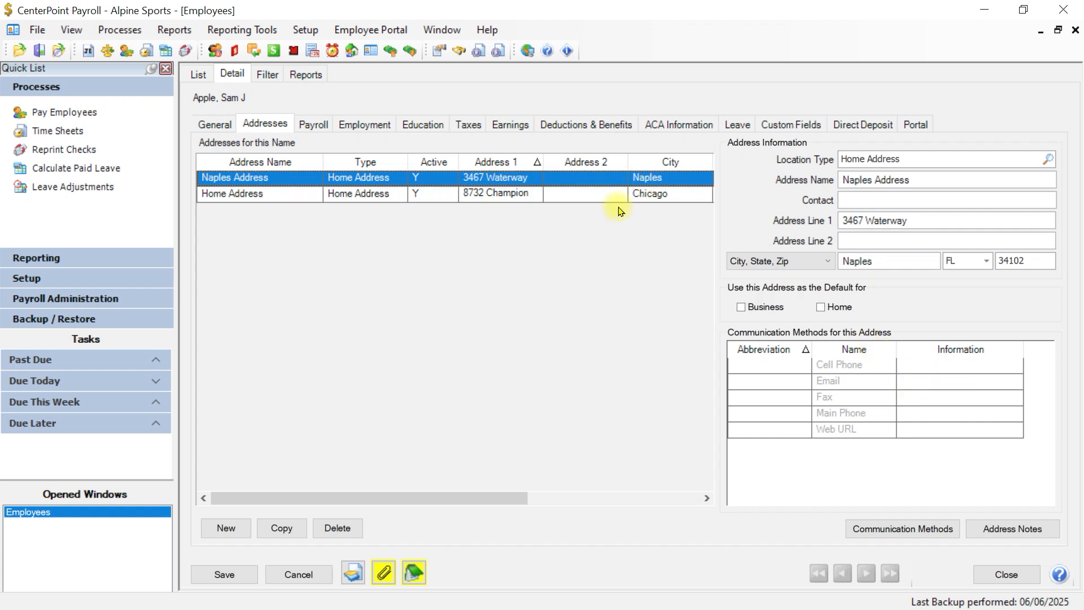
left_click(636, 194)
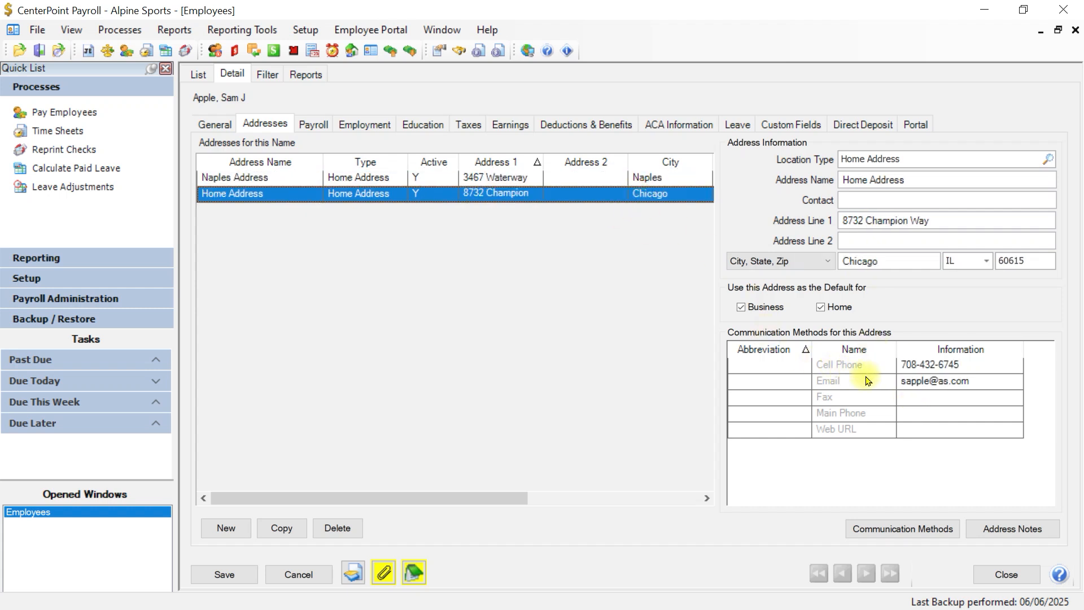
left_click(962, 384)
left_click_drag(1011, 381, 780, 389)
key("ctrl+c")
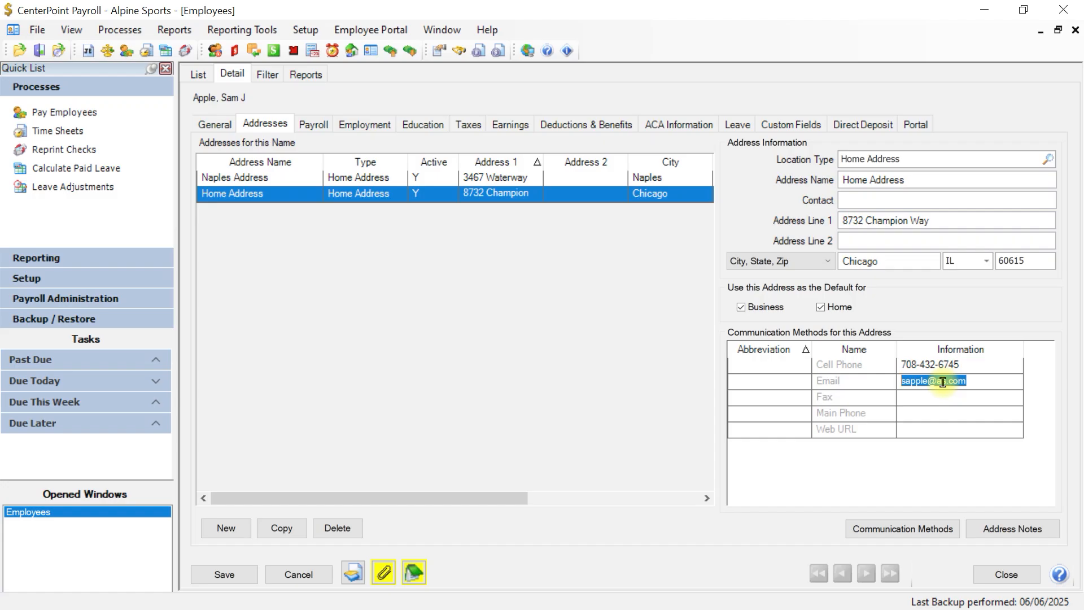
left_click(515, 179)
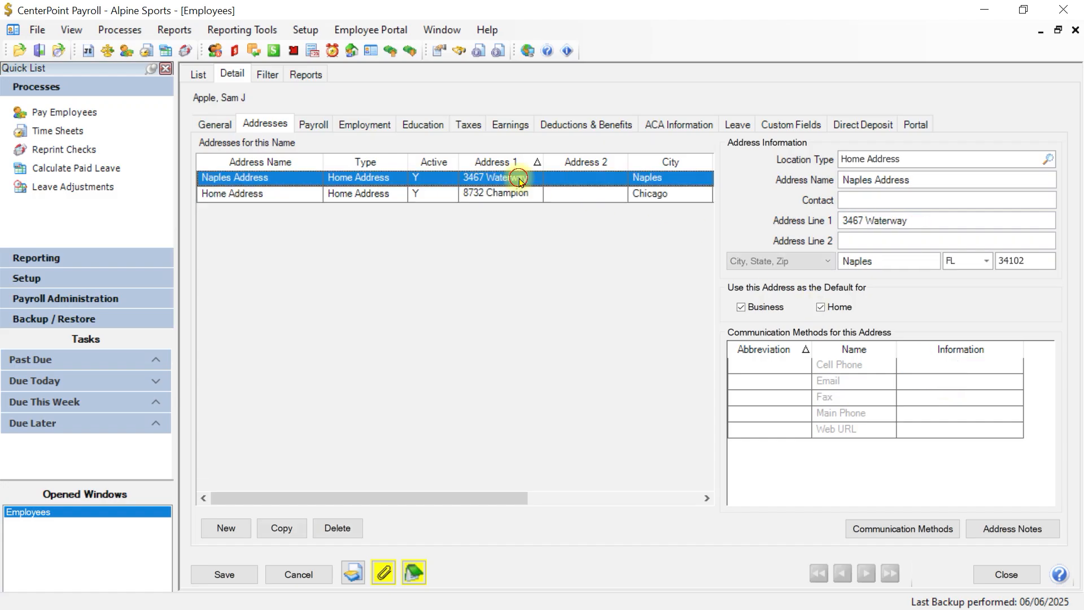
left_click(917, 383)
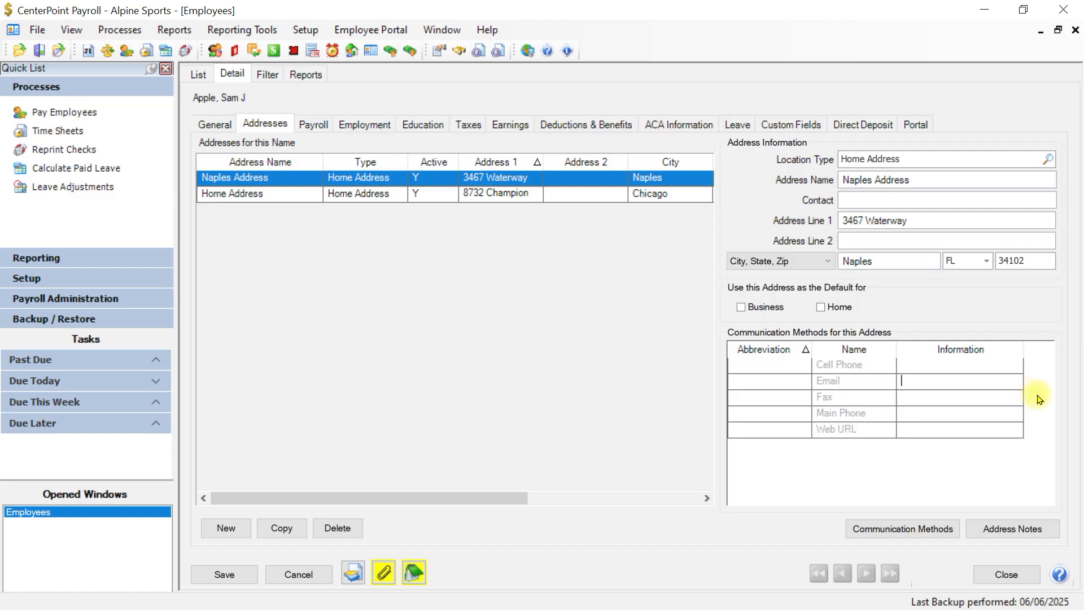
Step: Paste the employee's e-mail into the Naples Address email cell and show the empty Custom Fields page
key("ctrl+v")
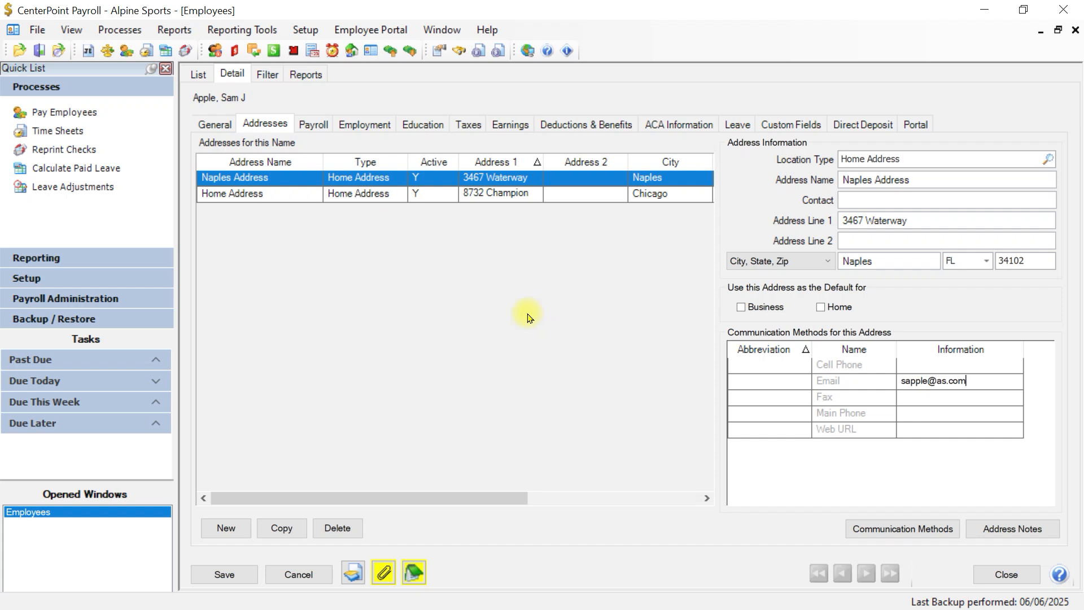
left_click(794, 124)
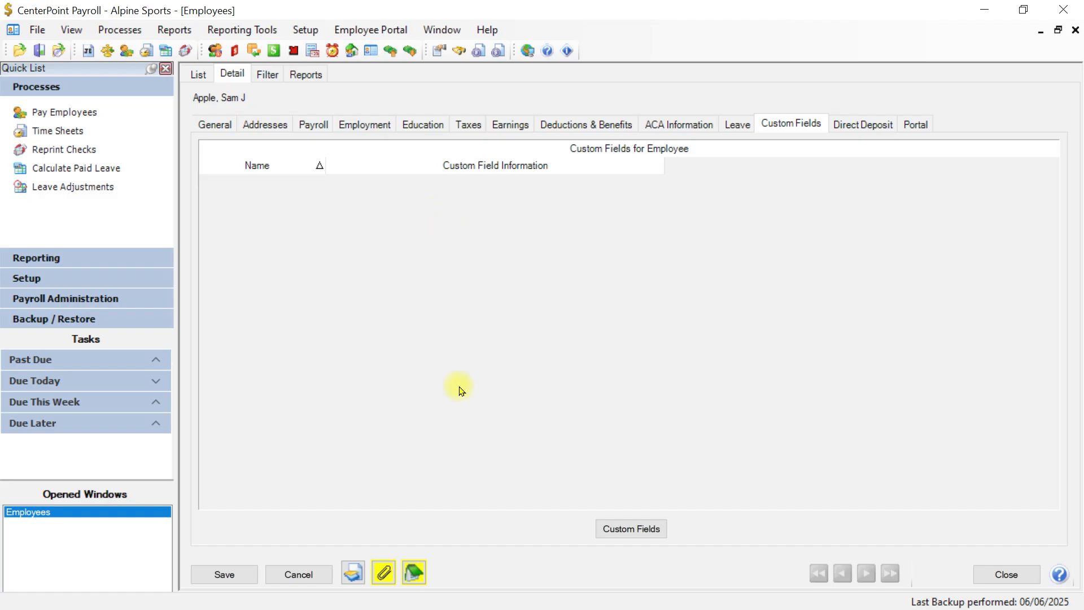
Step: Define a new custom field named 'DL State' with field type Text
left_click(643, 529)
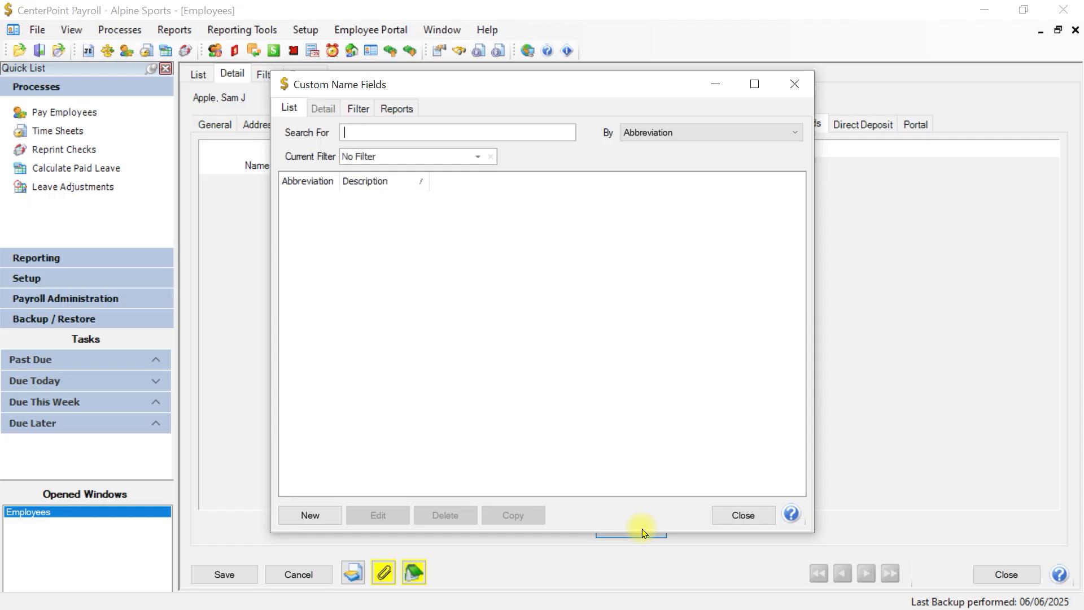
left_click(310, 514)
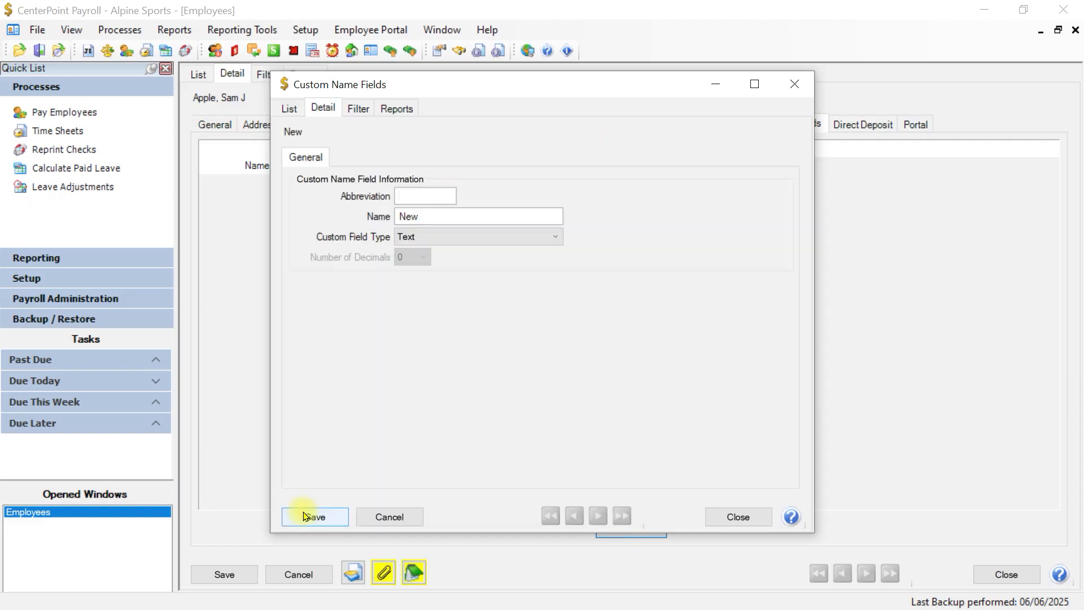
type("DL State")
key("Tab")
type("SL")
key("BackSpace")
key("BackSpace")
key("BackSpace")
type("DL STA")
key("BackSpace")
key("BackSpace")
type("tate")
left_click(304, 514)
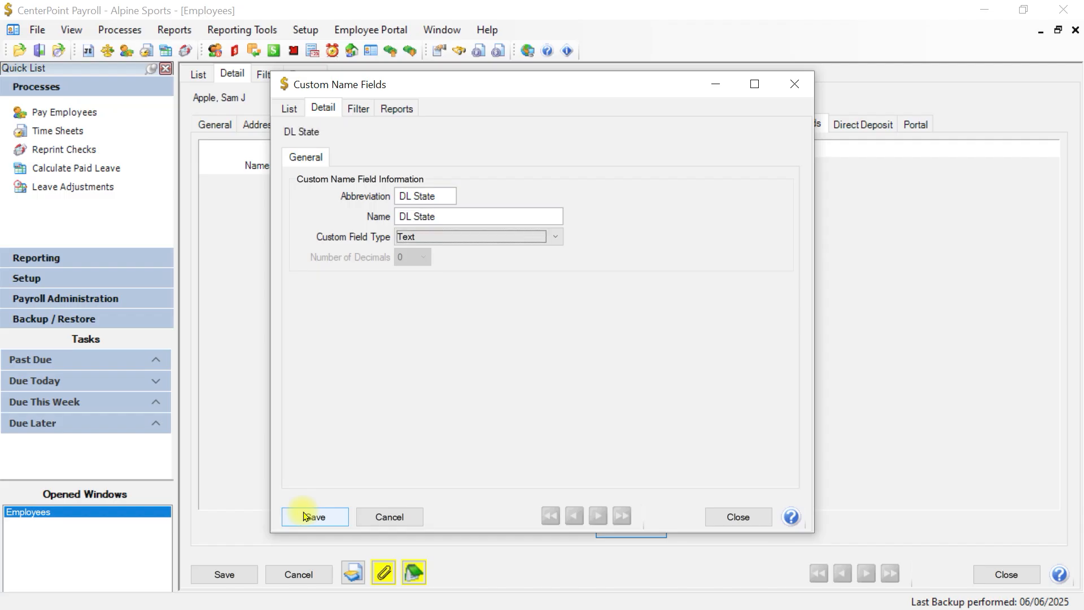
left_click(556, 238)
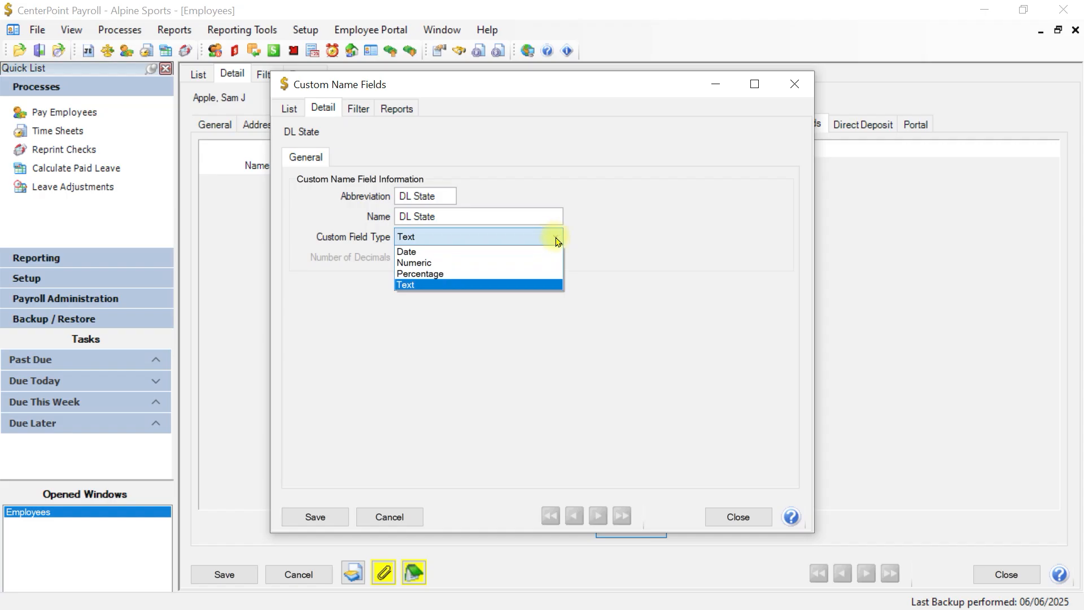
left_click(454, 286)
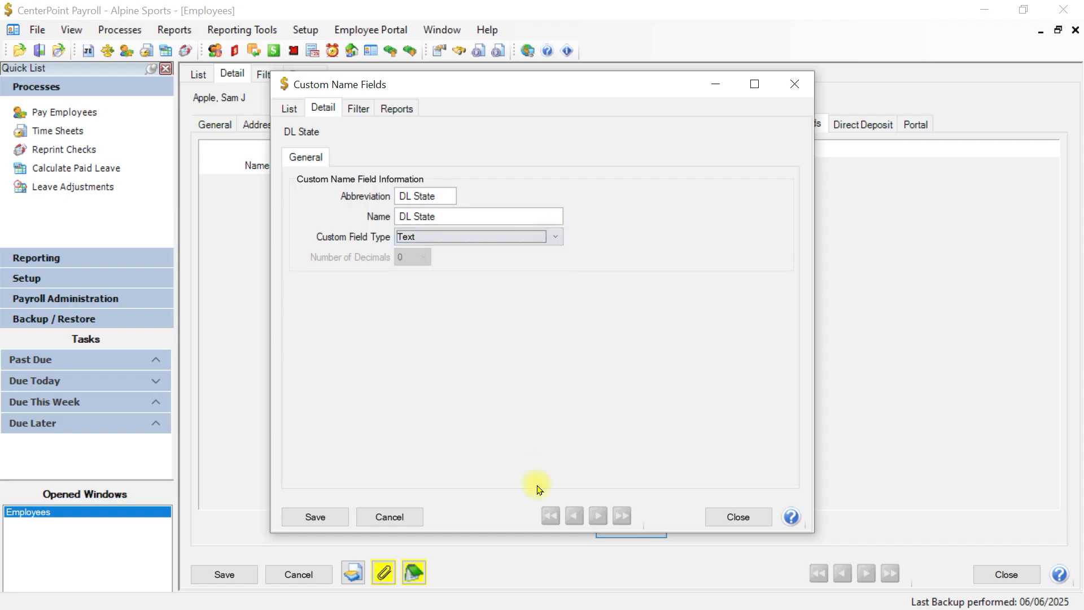
left_click(314, 518)
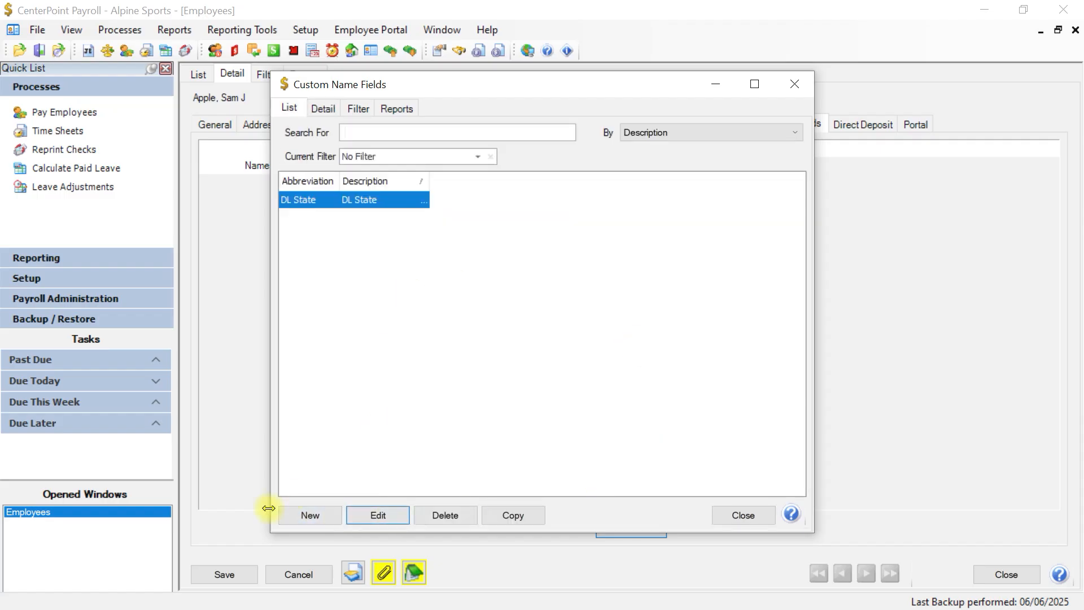
Step: Add a second custom field named 'DL Number' and close the custom field definitions
left_click(301, 517)
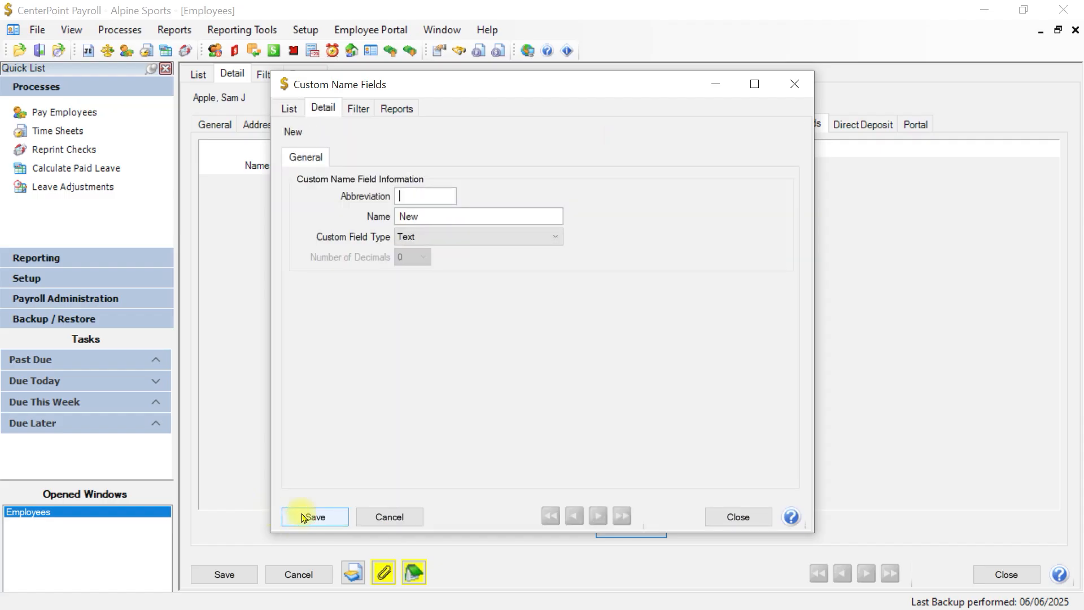
type("DL Number")
key("Tab")
type("DL Number")
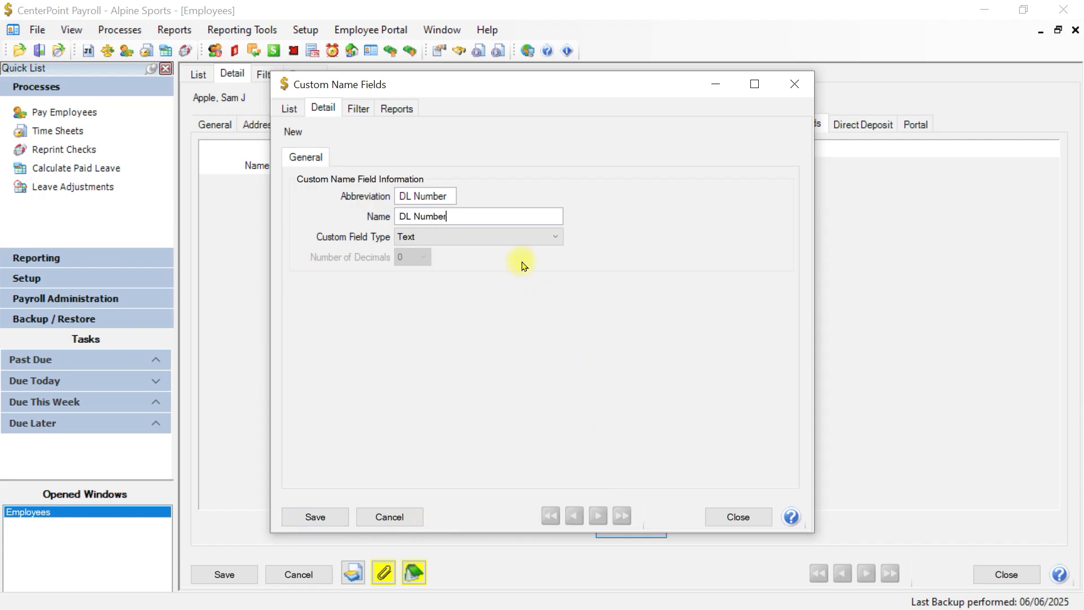
left_click(308, 515)
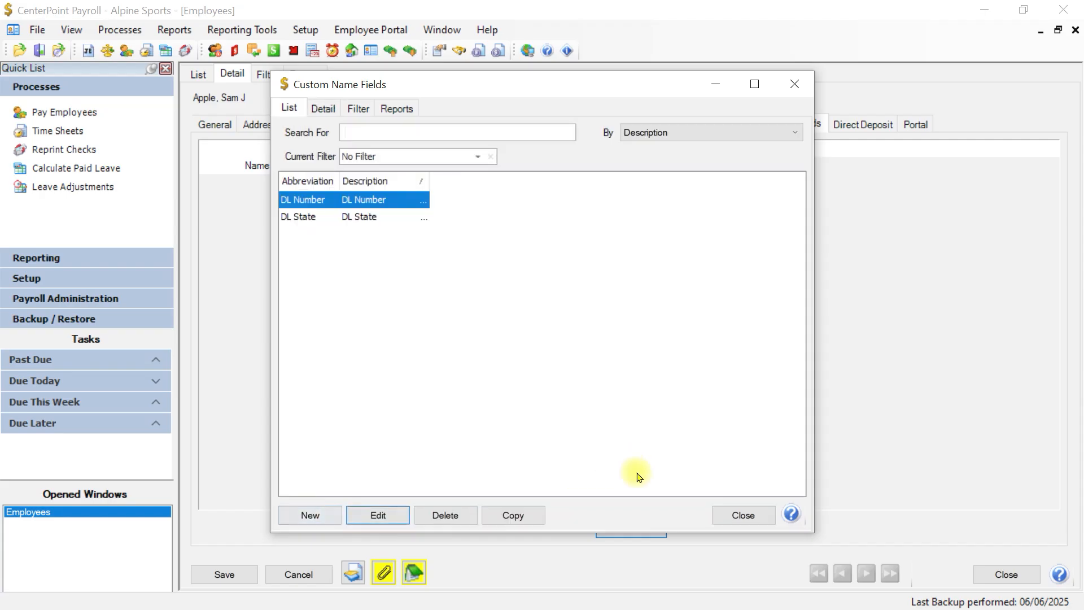
left_click(733, 515)
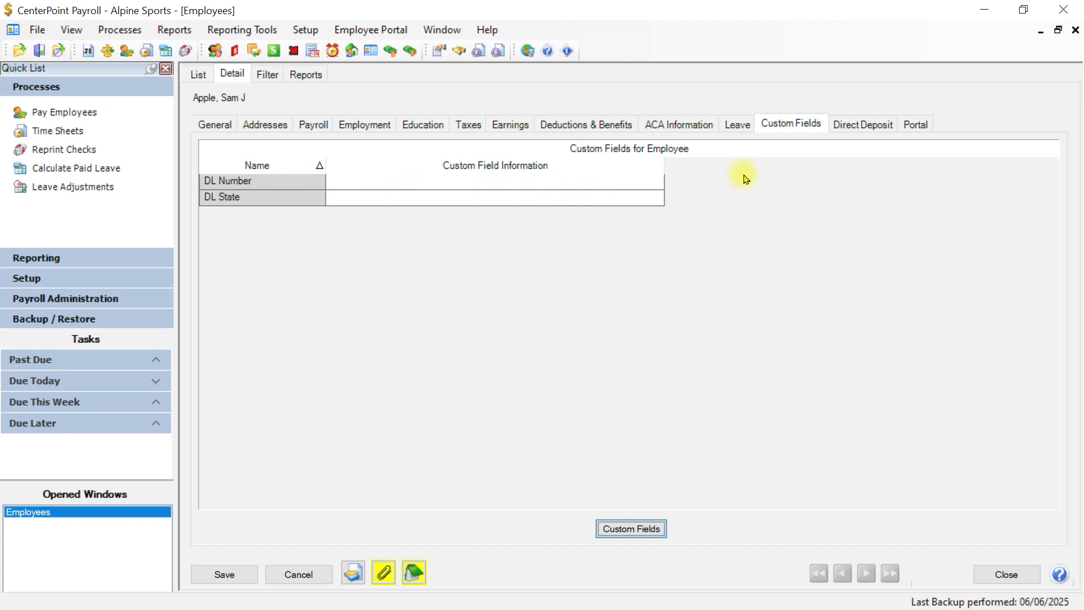
Step: Save the new employee record so it appears in the Employees list beside MNHourly
left_click(441, 180)
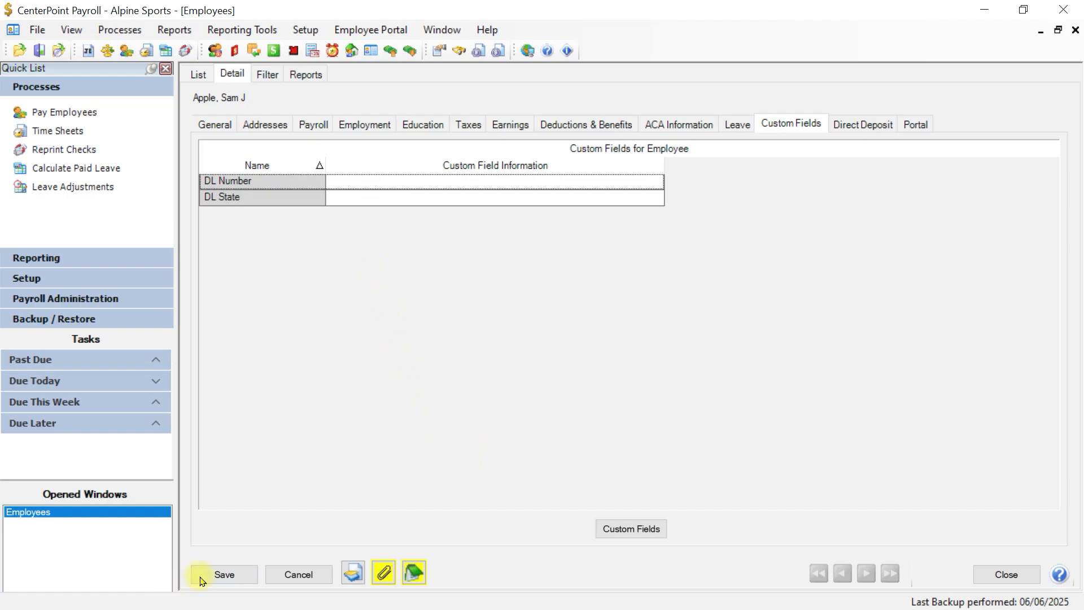
left_click(222, 574)
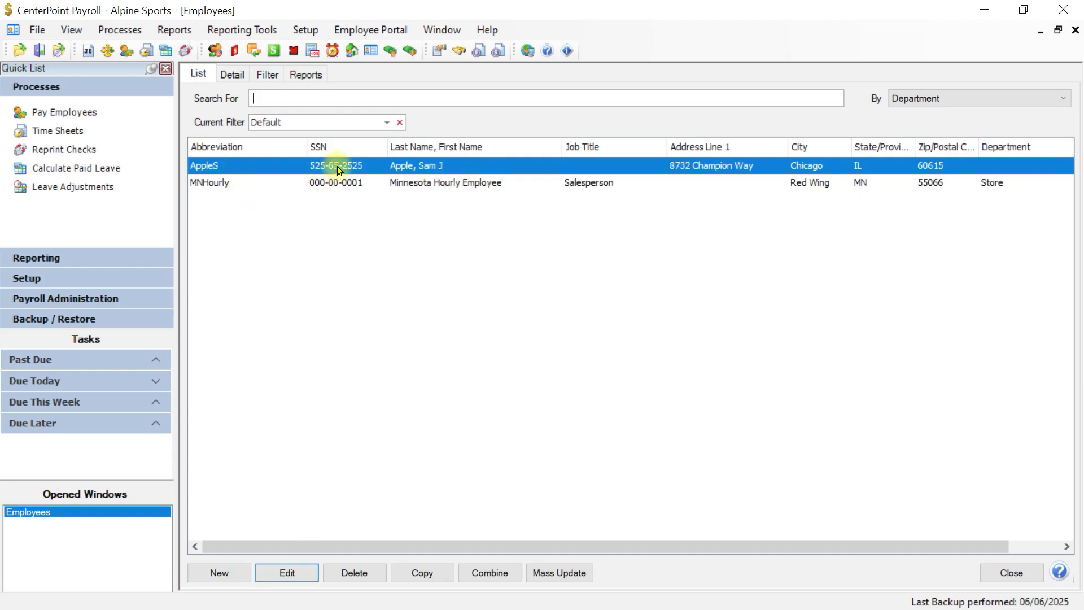
left_click(291, 574)
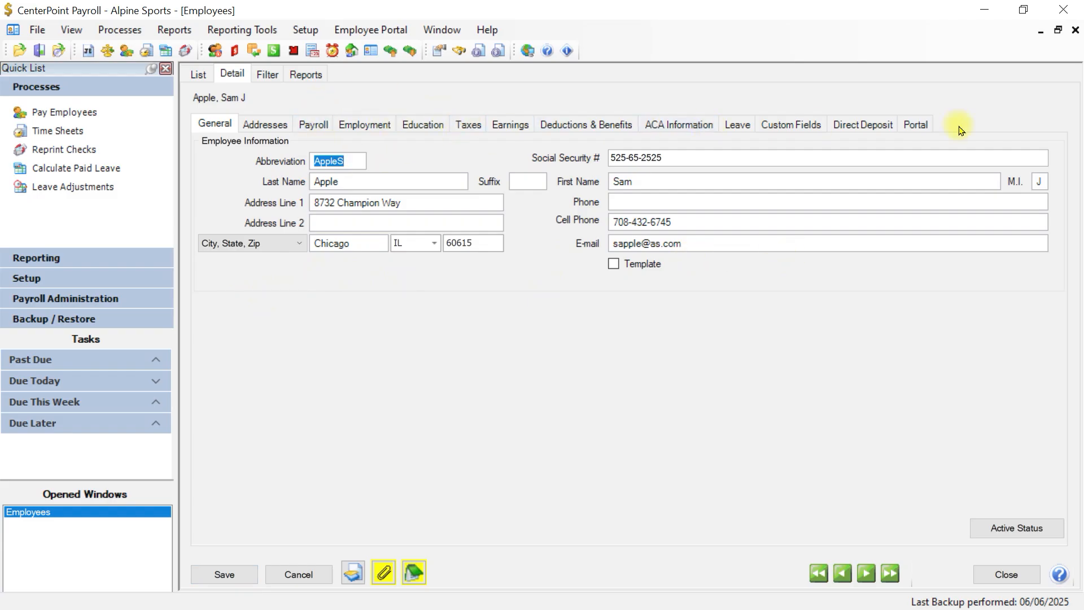
left_click(300, 575)
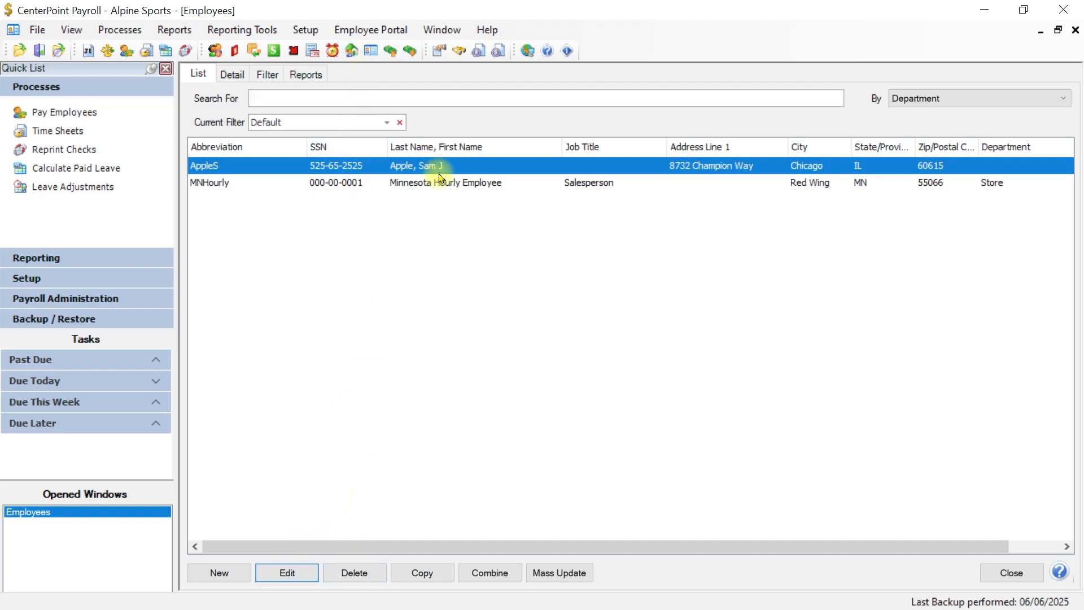
Step: Delete the MNHourly Minnesota Hourly Employee, confirming with Yes, then bring up the Combine window
left_click(412, 187)
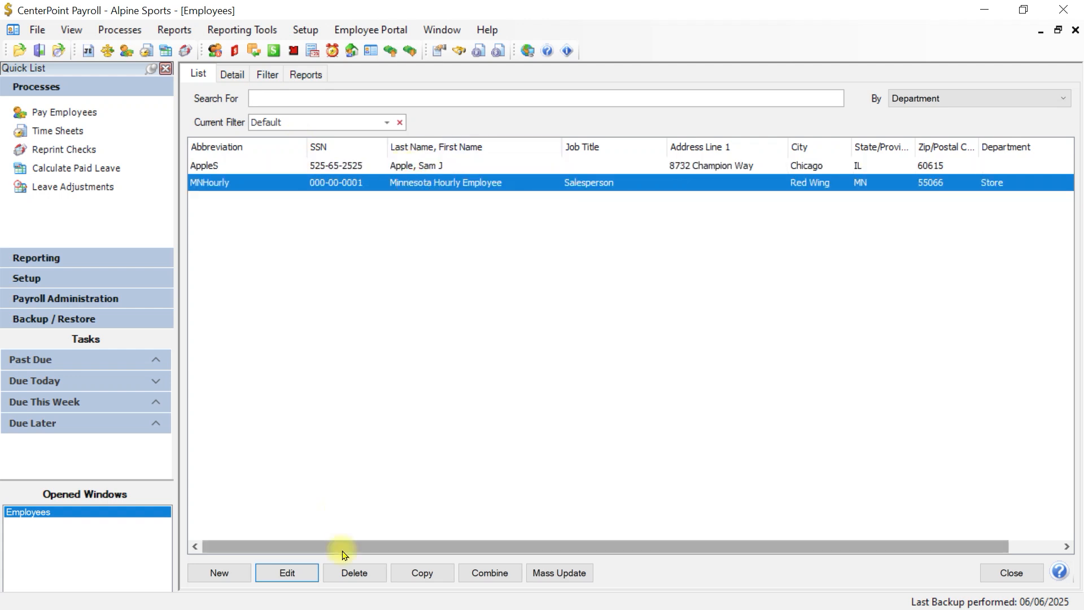
left_click(357, 574)
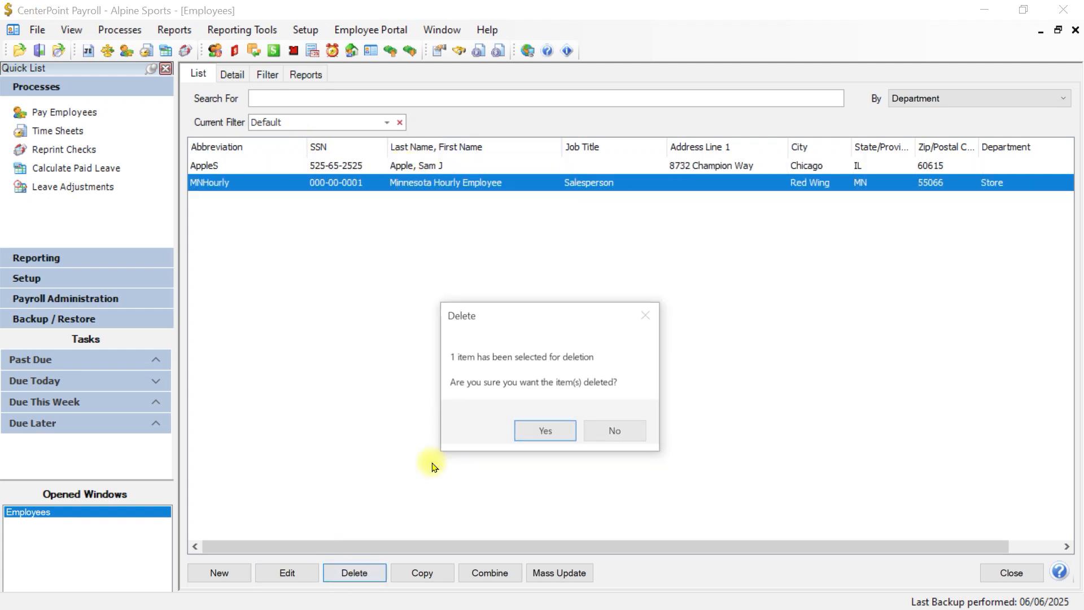
left_click(547, 434)
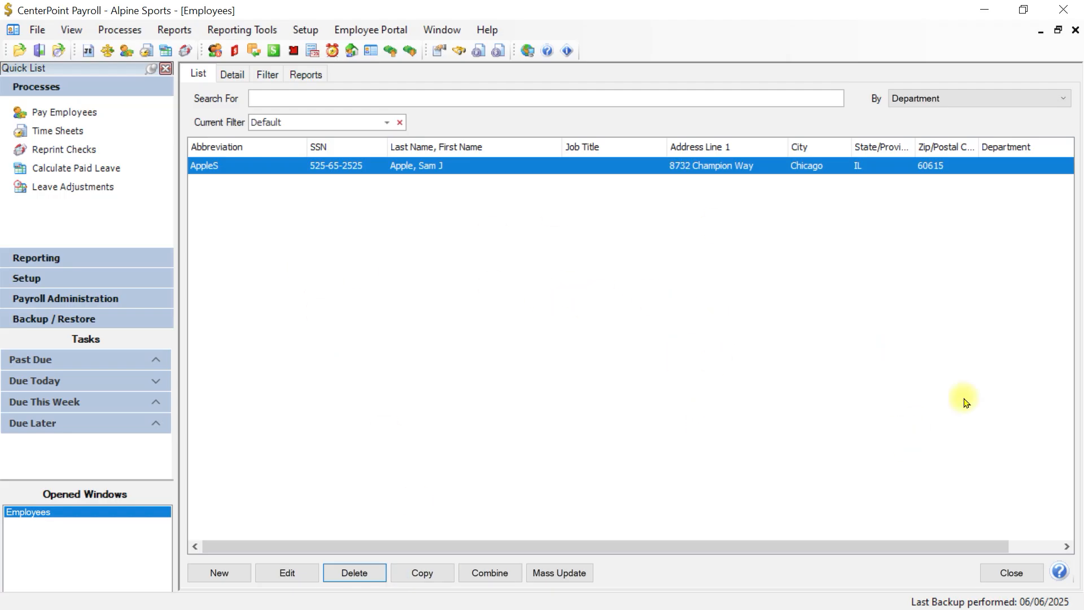
left_click(490, 573)
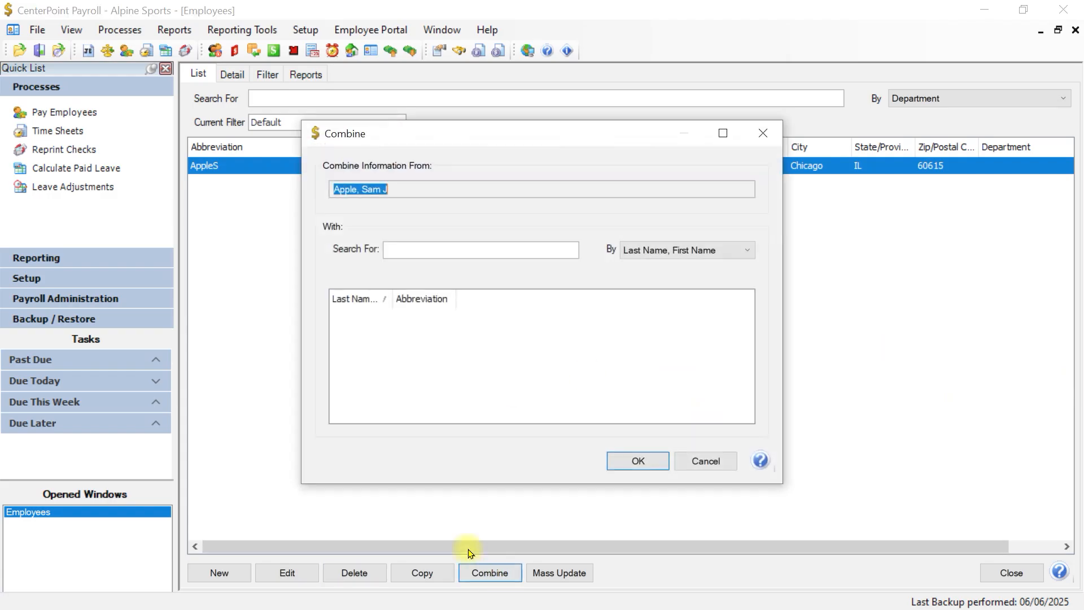
left_click(701, 460)
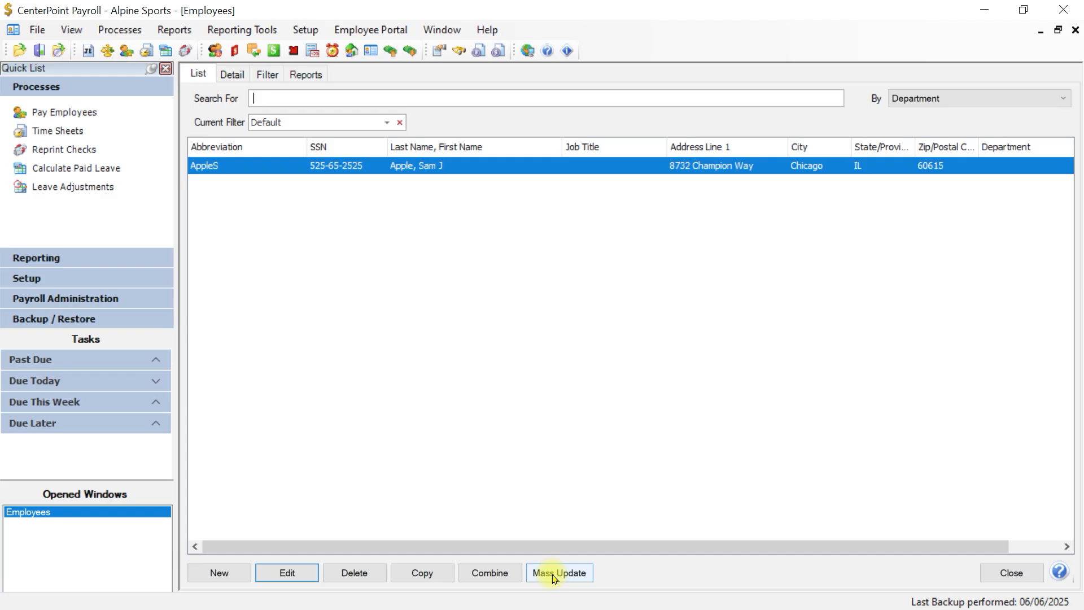
Step: Activate the remaining employee in Alpine Sports through Activate/Deactivate
right_click(421, 172)
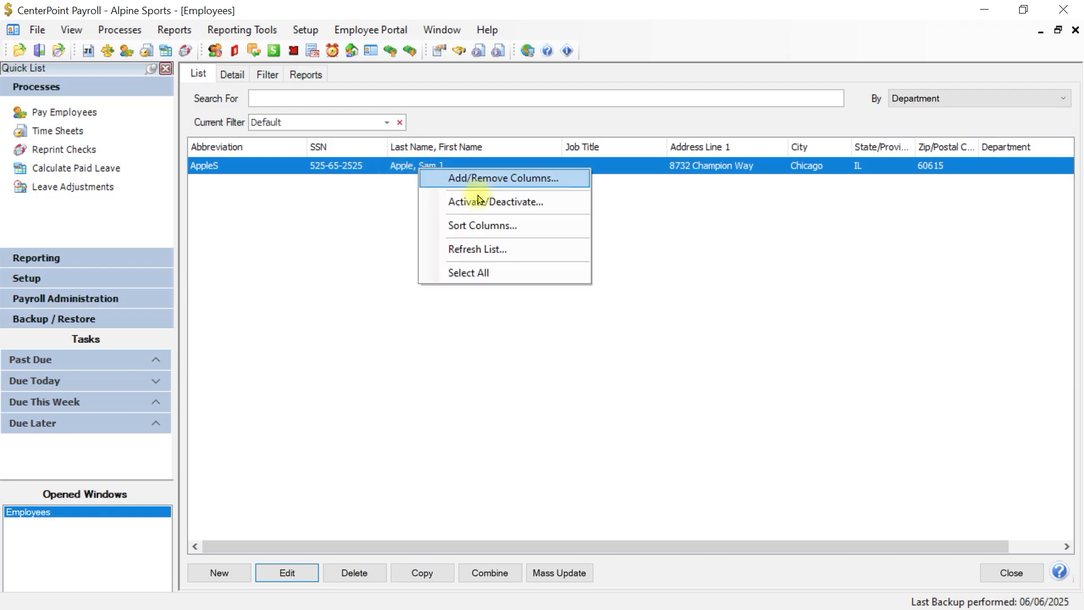
left_click(520, 213)
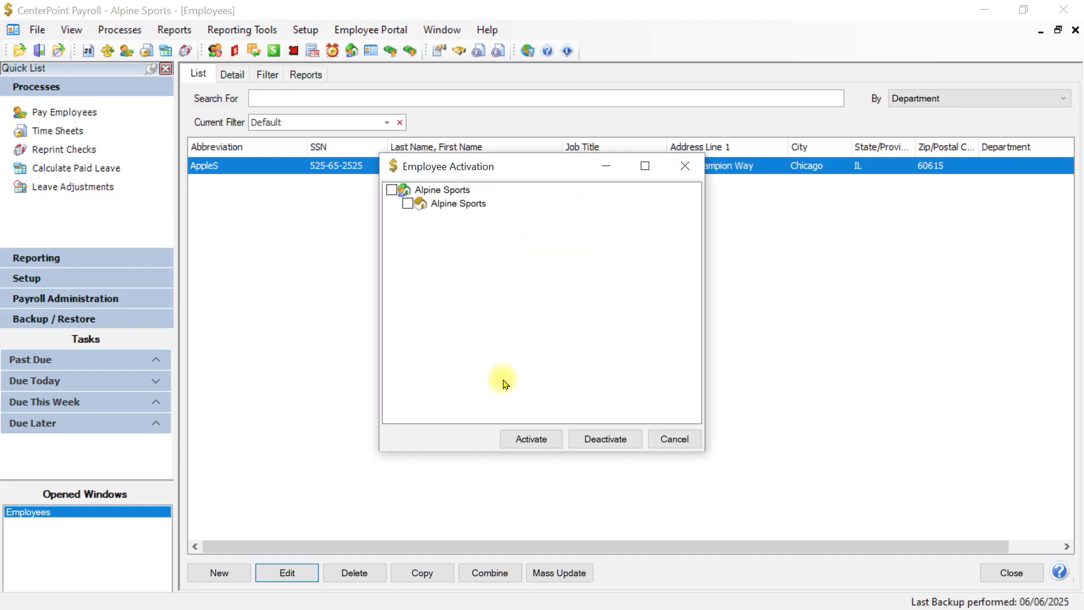
left_click(392, 190)
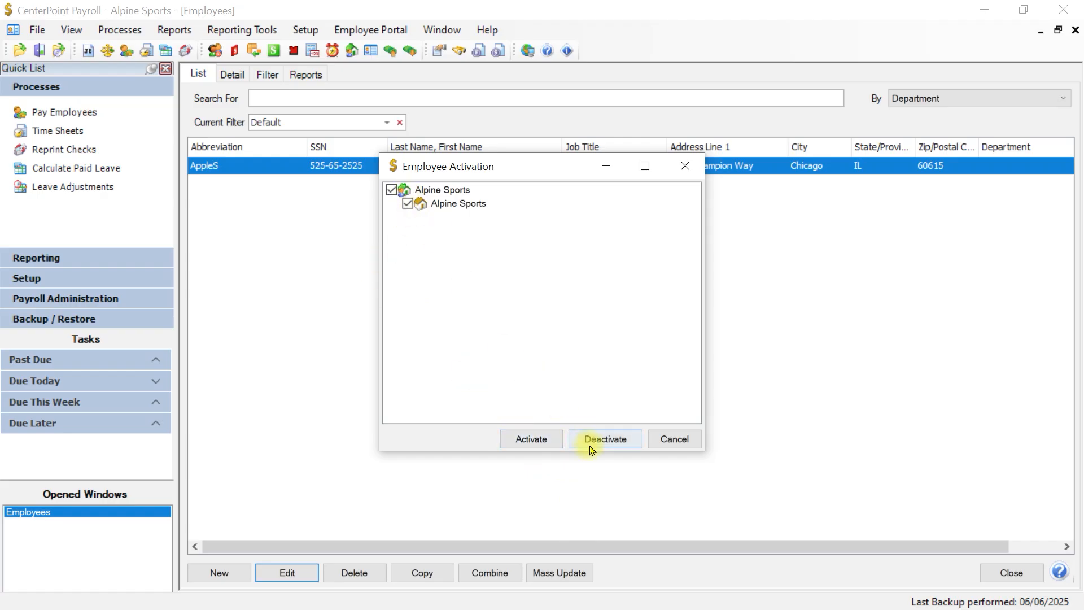
left_click(525, 438)
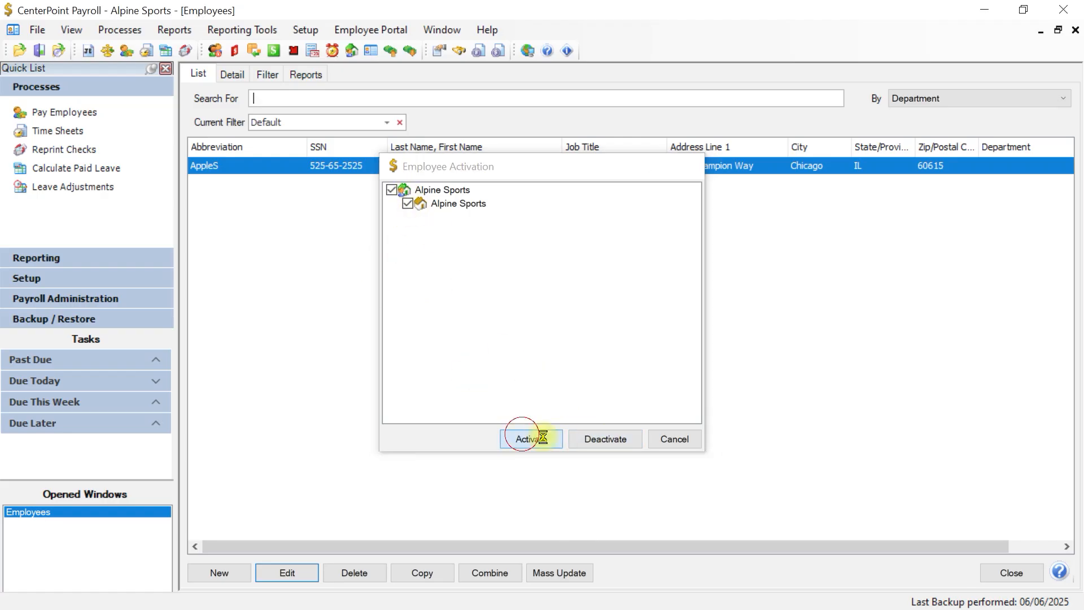